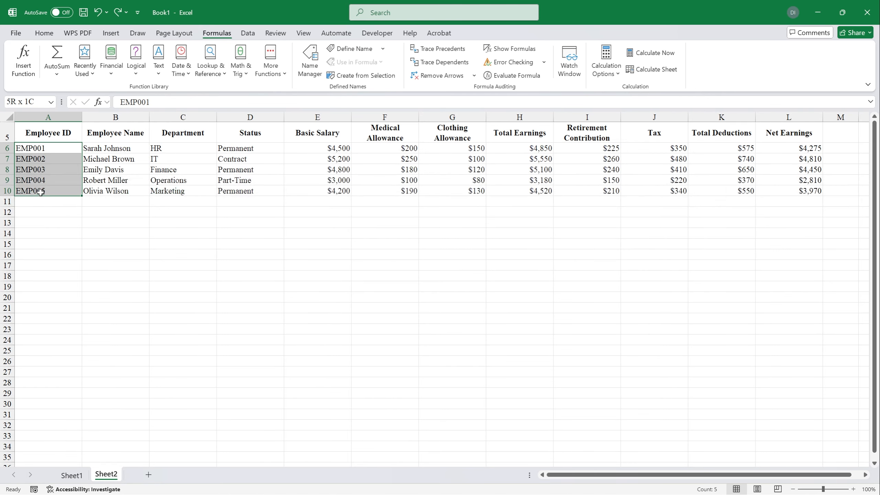
Step: Copy EMP001 from Sheet2 cell A6 into the payslip's Employee ID cell B6 on Sheet1
{"action": "left_click", "coordinate": [42, 148]}
{"action": "double_click", "coordinate": [135, 102]}
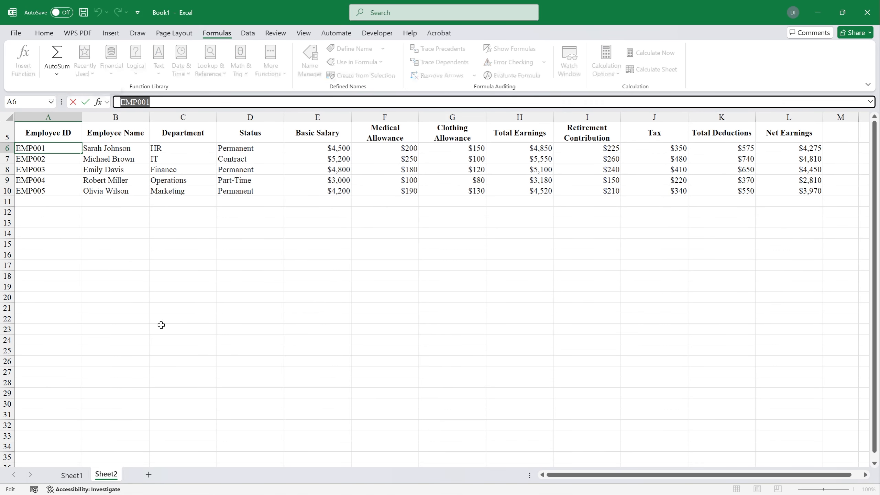
{"action": "left_click", "coordinate": [66, 479]}
{"action": "double_click", "coordinate": [131, 202]}
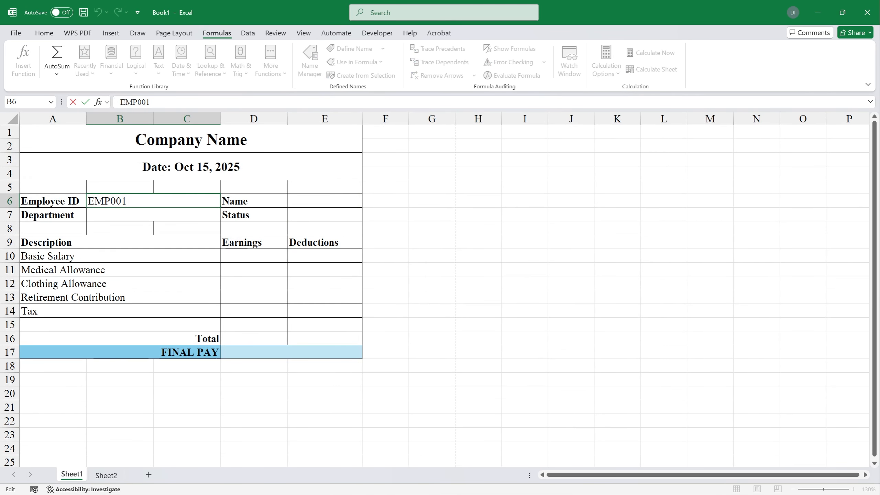
{"action": "key", "text": "BackSpace"}
{"action": "key", "text": "Tab"}
{"action": "key", "text": "Tab"}
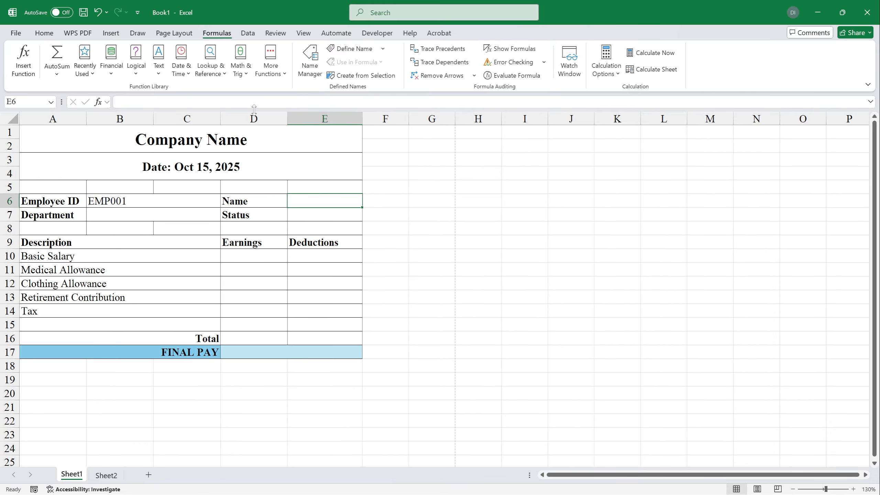
Step: Insert a VLOOKUP in E6 with B6 as the lookup value
{"action": "left_click", "coordinate": [254, 102]}
{"action": "key", "text": "Return"}
{"action": "left_click", "coordinate": [320, 200]}
{"action": "left_click", "coordinate": [211, 61]}
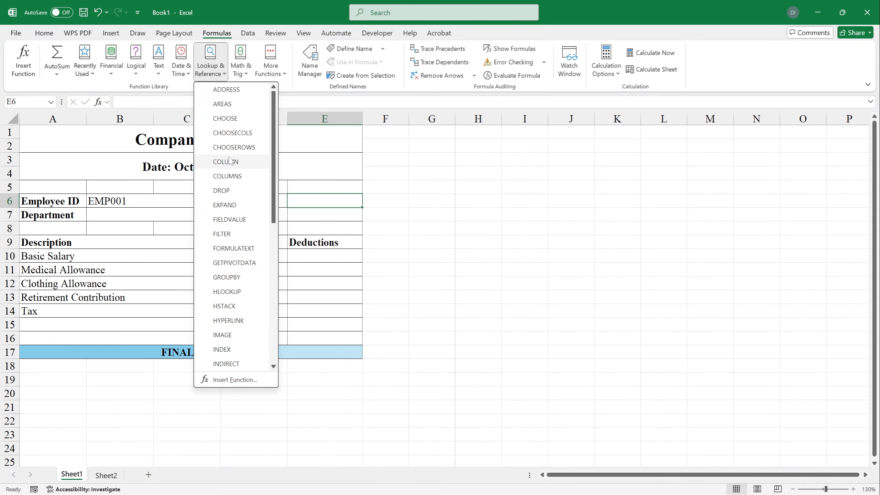
{"action": "scroll", "coordinate": [218, 239], "scroll_direction": "down", "scroll_amount": 7}
{"action": "left_click", "coordinate": [224, 292]}
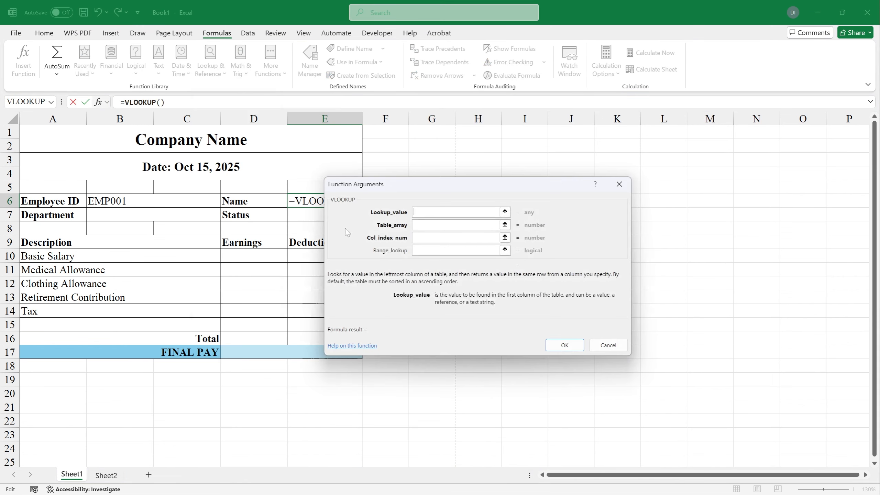
{"action": "left_click_drag", "start_coordinate": [409, 191], "coordinate": [471, 178]}
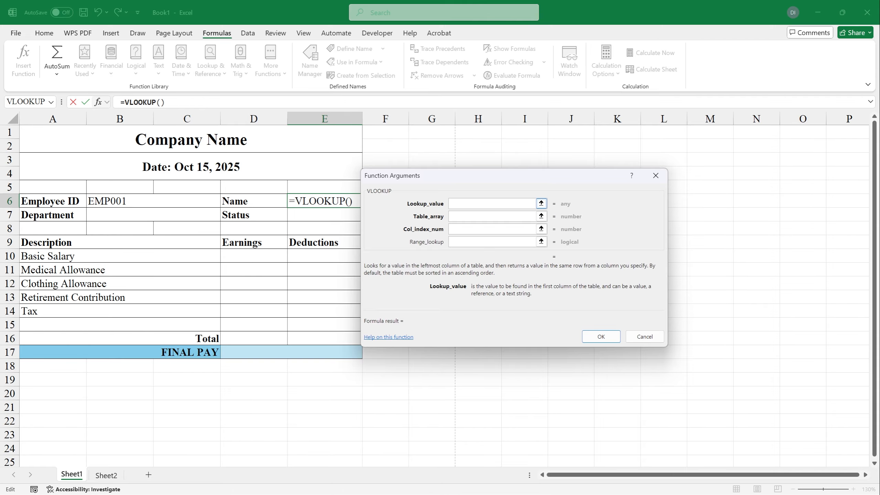
{"action": "left_click", "coordinate": [111, 201]}
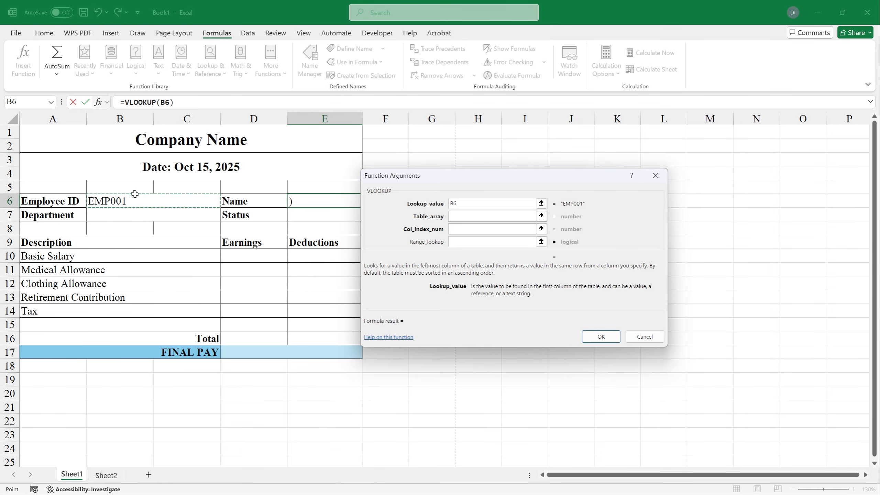
Step: Set the VLOOKUP table array to Sheet2!A6:L10 and the column index to 2
{"action": "left_click", "coordinate": [492, 215]}
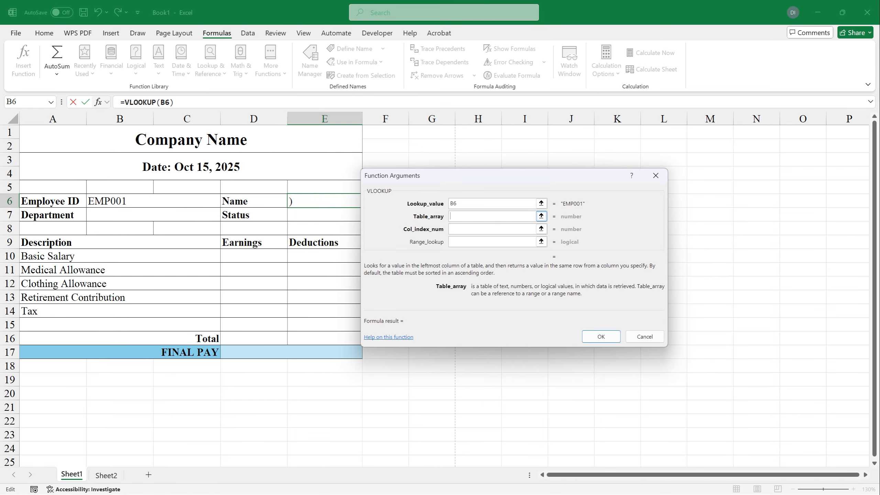
{"action": "left_click", "coordinate": [105, 475]}
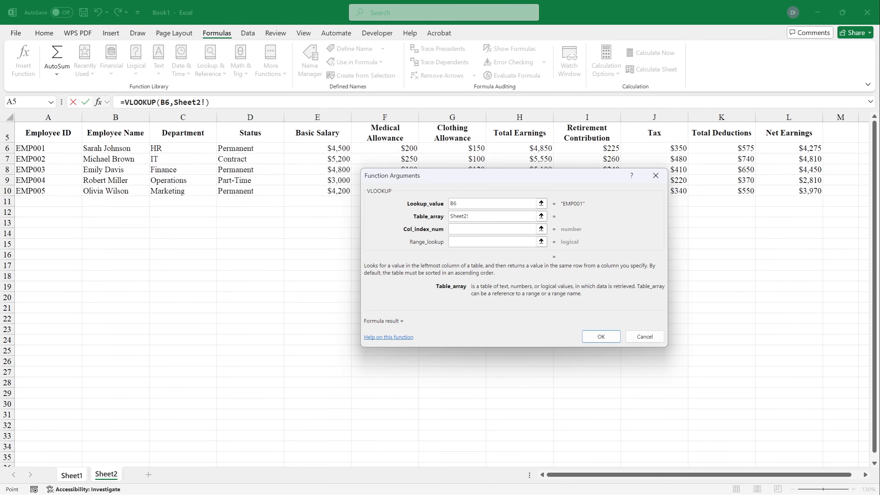
{"action": "key", "text": "BackSpace"}
{"action": "left_click_drag", "start_coordinate": [66, 149], "coordinate": [795, 191]}
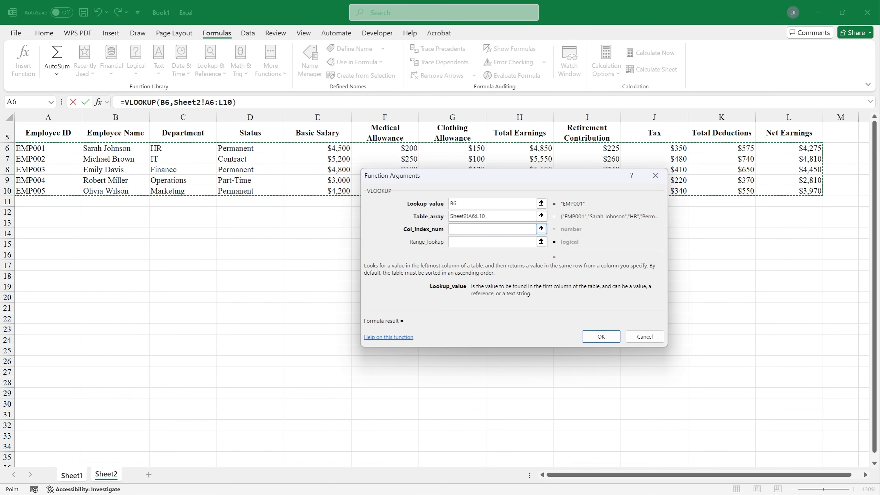
{"action": "left_click", "coordinate": [520, 229]}
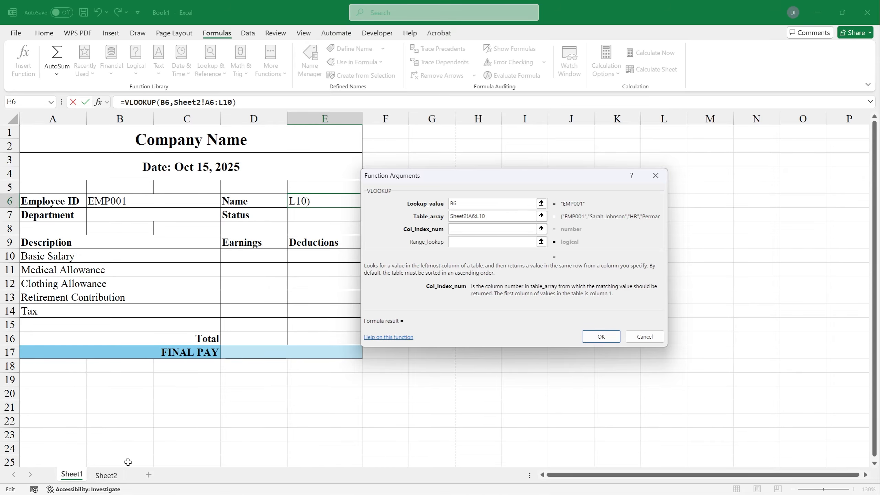
{"action": "left_click", "coordinate": [106, 475]}
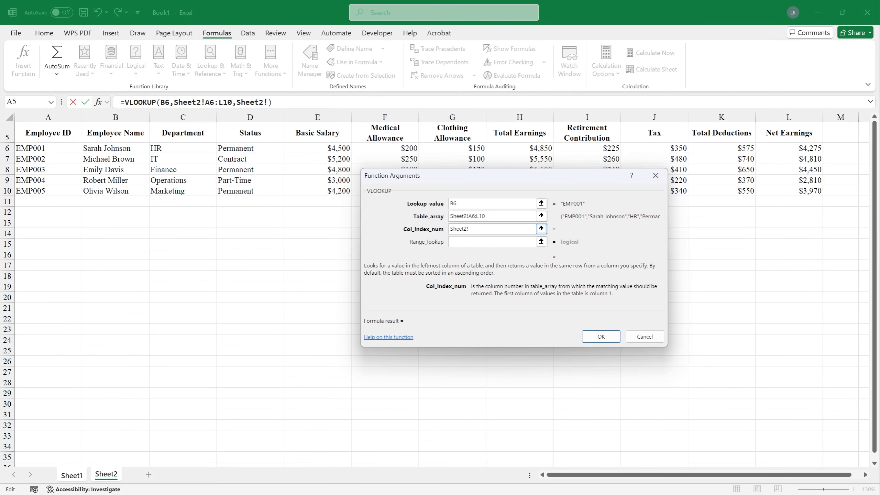
{"action": "key", "text": "ctrl+a"}
{"action": "type", "text": "2"}
{"action": "left_click_drag", "start_coordinate": [468, 216], "coordinate": [441, 217]}
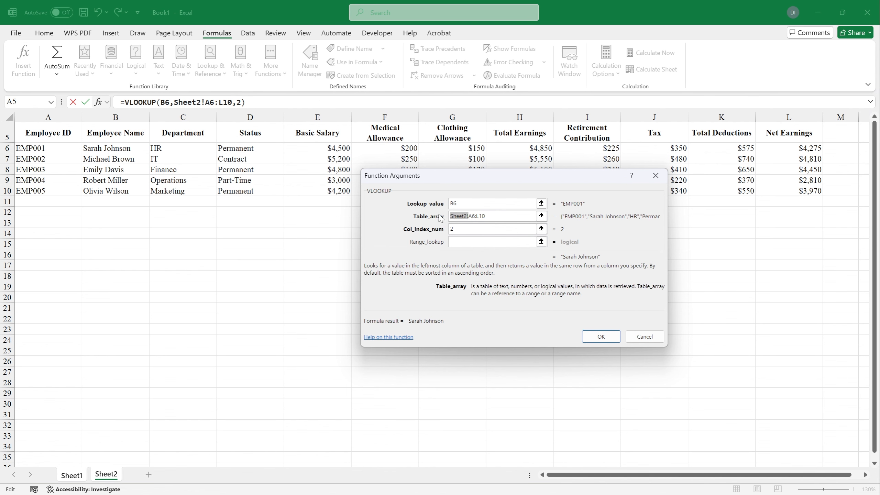
{"action": "key", "text": "BackSpace"}
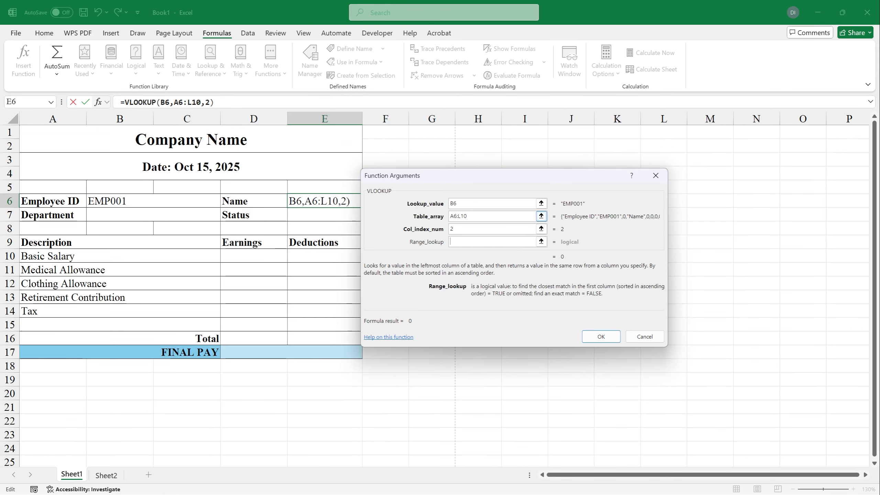
{"action": "left_click_drag", "start_coordinate": [468, 215], "coordinate": [449, 217]}
{"action": "left_click", "coordinate": [106, 475]}
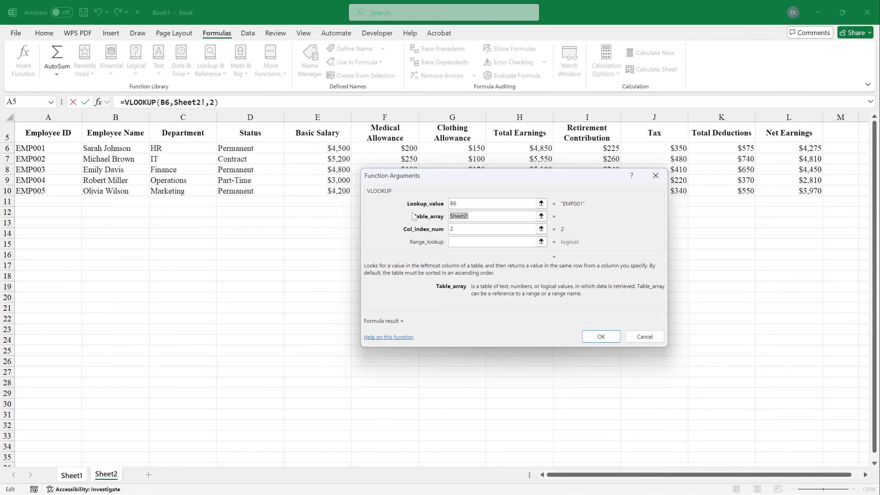
{"action": "left_click", "coordinate": [69, 150]}
{"action": "left_click_drag", "start_coordinate": [70, 149], "coordinate": [785, 189]}
{"action": "left_click", "coordinate": [492, 242]}
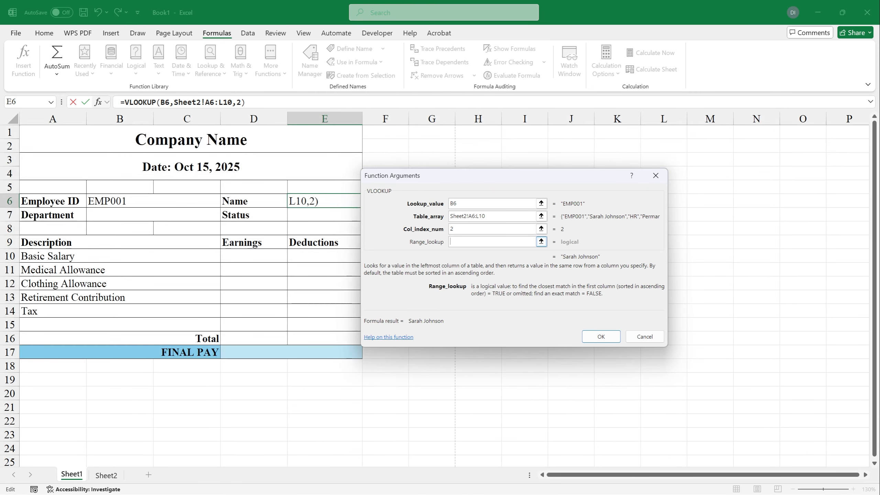
{"action": "type", "text": "FALSE"}
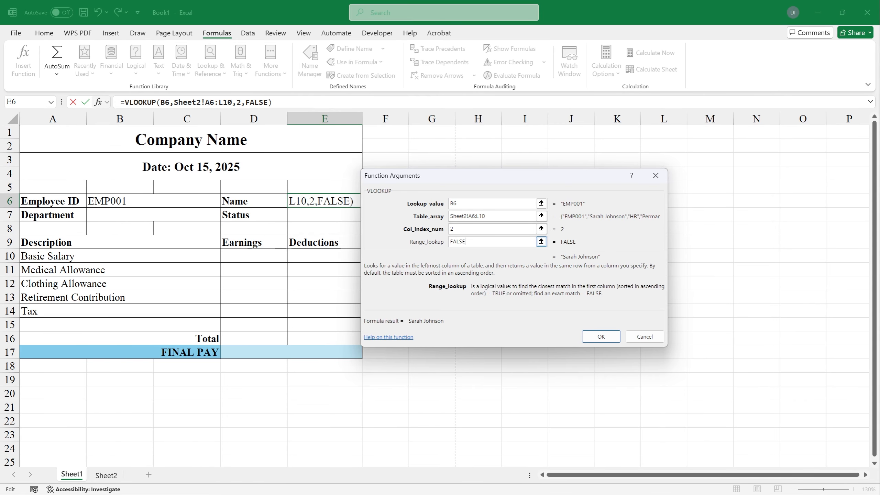
{"action": "left_click", "coordinate": [601, 336]}
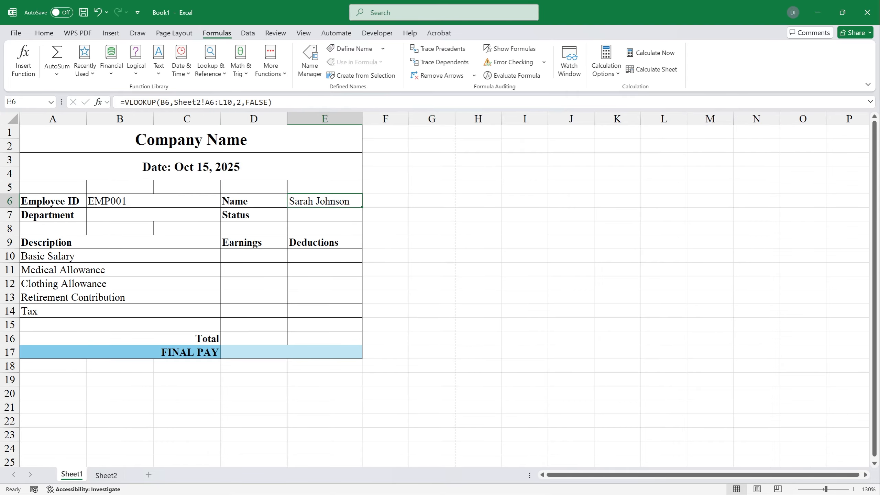
Step: Change E6's formula to absolute references $B$6 and Sheet2!$A$6:$L$10, and copy it
{"action": "double_click", "coordinate": [165, 102]}
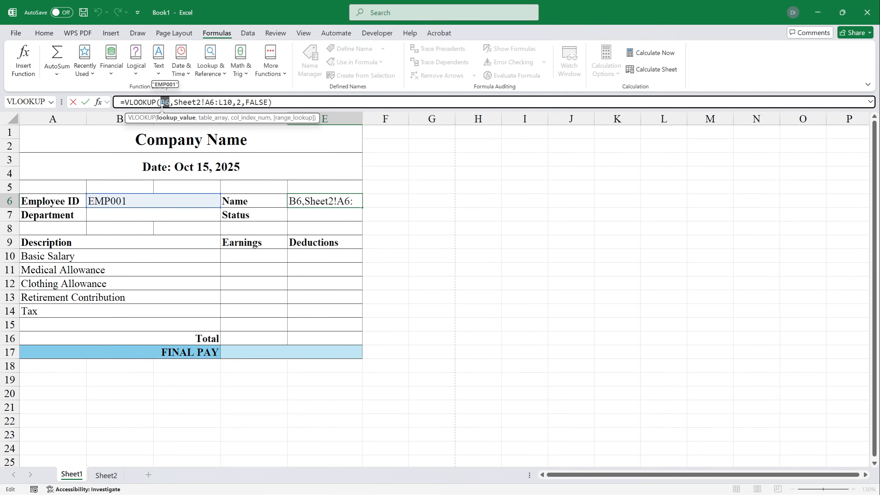
{"action": "key", "text": "F4"}
{"action": "left_click_drag", "start_coordinate": [214, 103], "coordinate": [246, 102]}
{"action": "key", "text": "F4"}
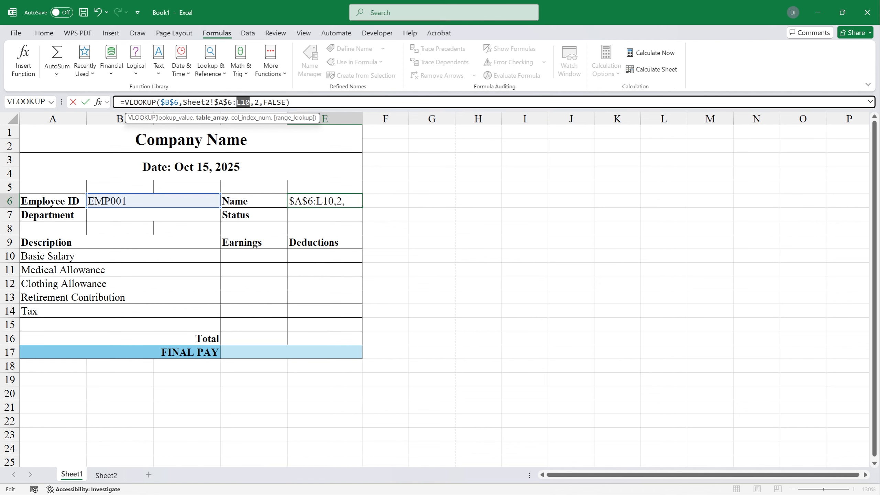
{"action": "key", "text": "F4"}
{"action": "left_click", "coordinate": [300, 102]}
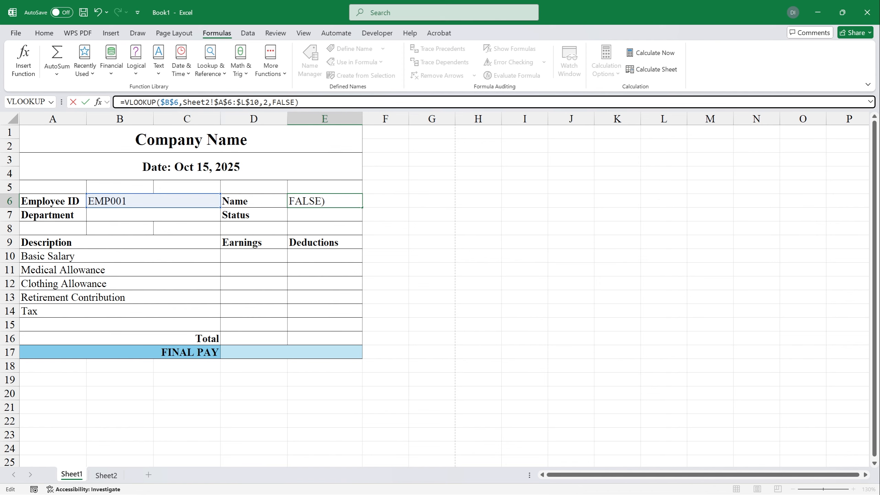
{"action": "key", "text": "ctrl+a"}
{"action": "key", "text": "ctrl+c"}
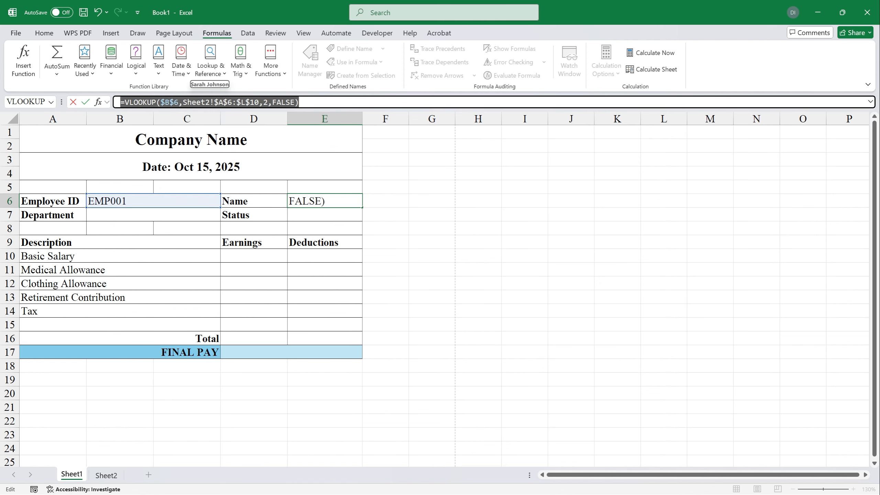
{"action": "key", "text": "Return"}
{"action": "left_click", "coordinate": [198, 209]}
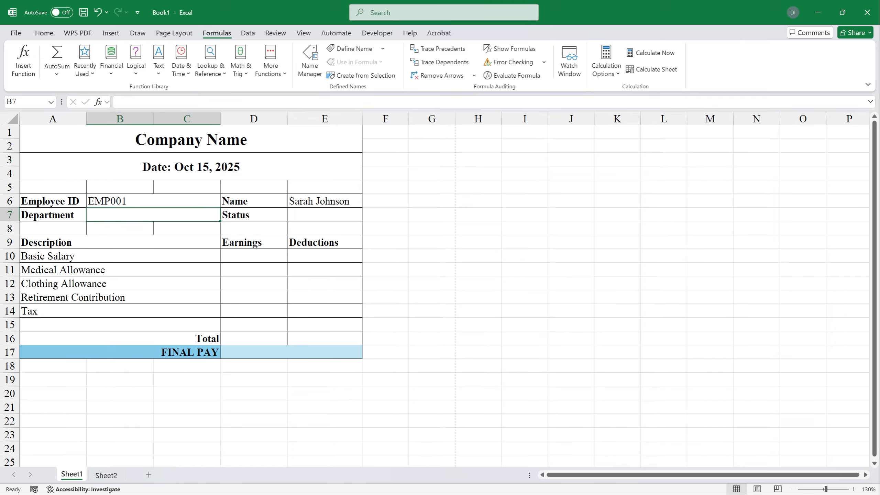
Step: Paste the lookup into B7 with column index 3 to show the Department
{"action": "key", "text": "F2"}
{"action": "key", "text": "ctrl+v"}
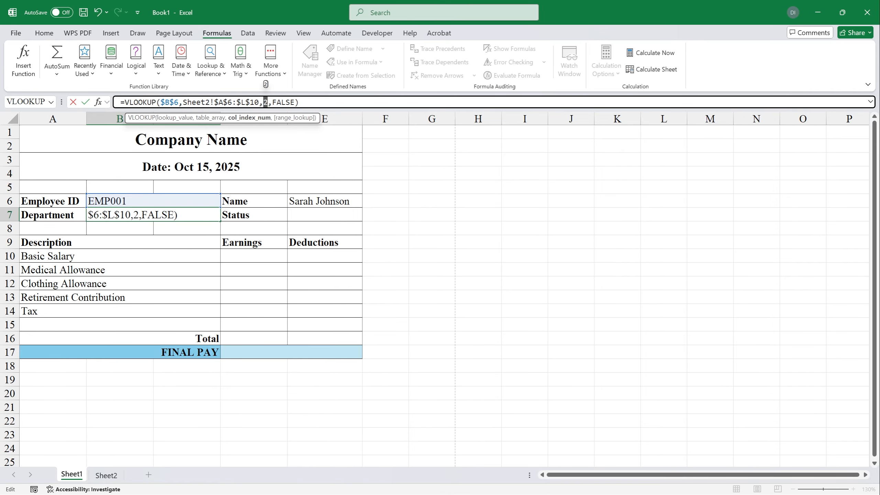
{"action": "type", "text": "3"}
{"action": "key", "text": "Return"}
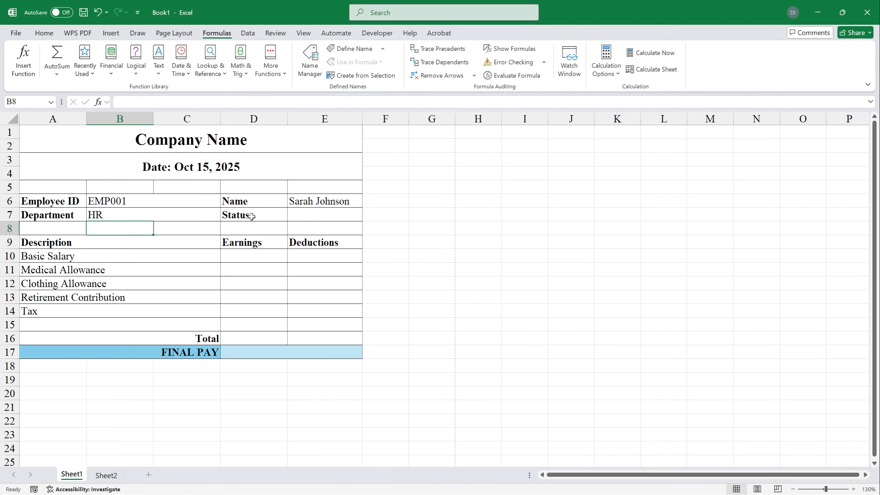
Step: Paste the lookup into E7 with column index 4 so Status shows Permanent
{"action": "left_click", "coordinate": [289, 219]}
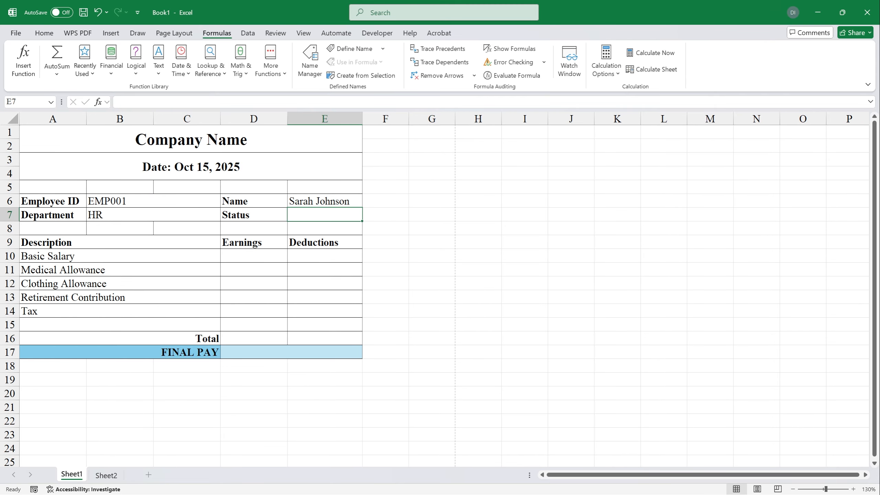
{"action": "left_click", "coordinate": [194, 102]}
{"action": "key", "text": "ctrl+v"}
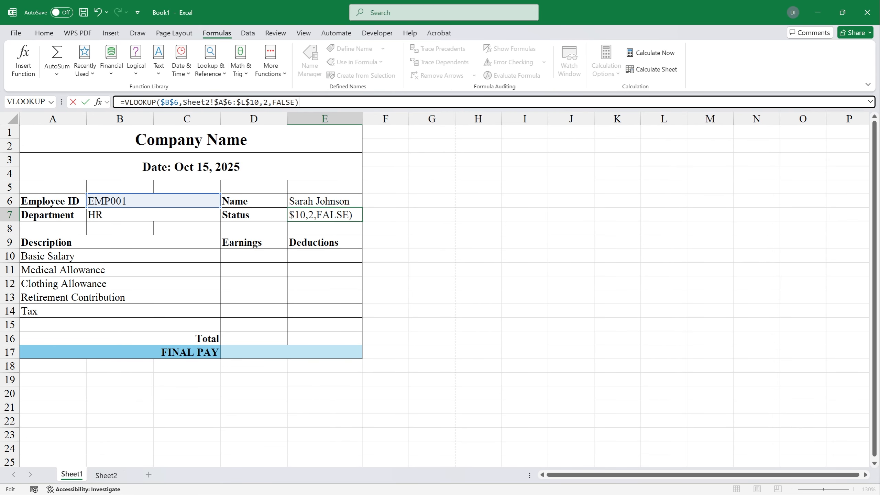
{"action": "type", "text": "4"}
{"action": "key", "text": "Return"}
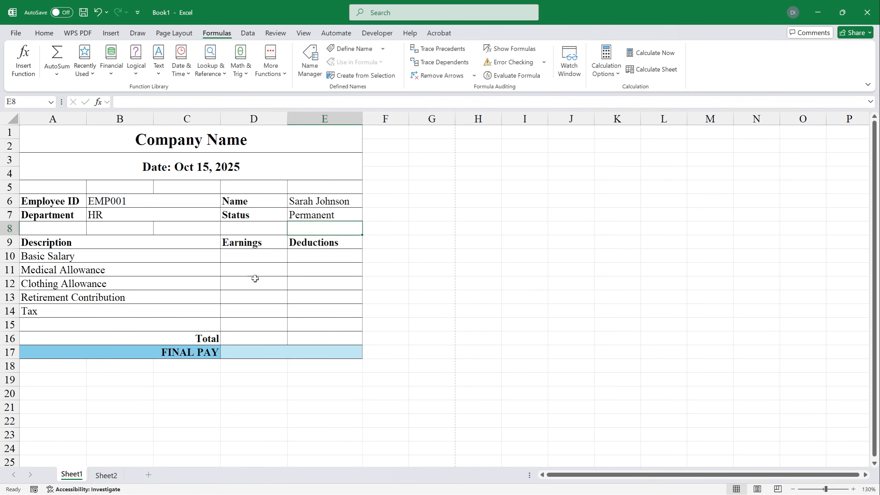
{"action": "left_click", "coordinate": [106, 475]}
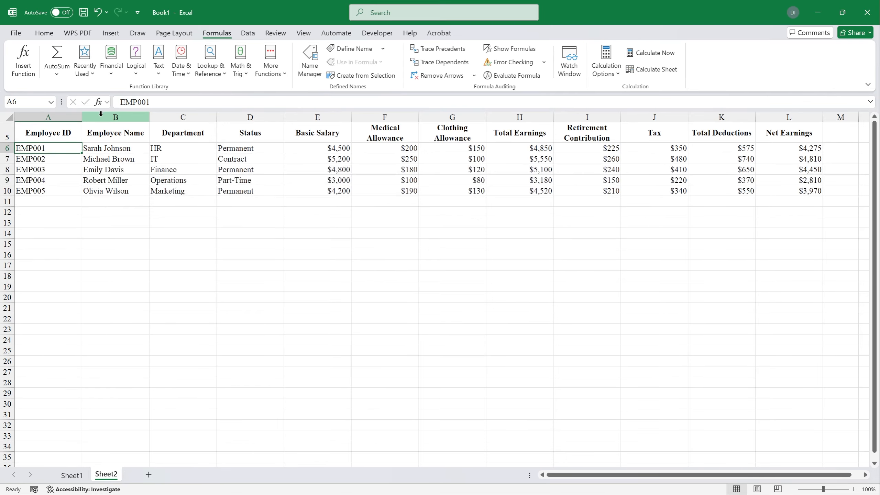
Step: Count Sheet2's table columns to find the Basic Salary and Clothing Allowance positions
{"action": "left_click", "coordinate": [77, 117]}
{"action": "left_click", "coordinate": [109, 116]}
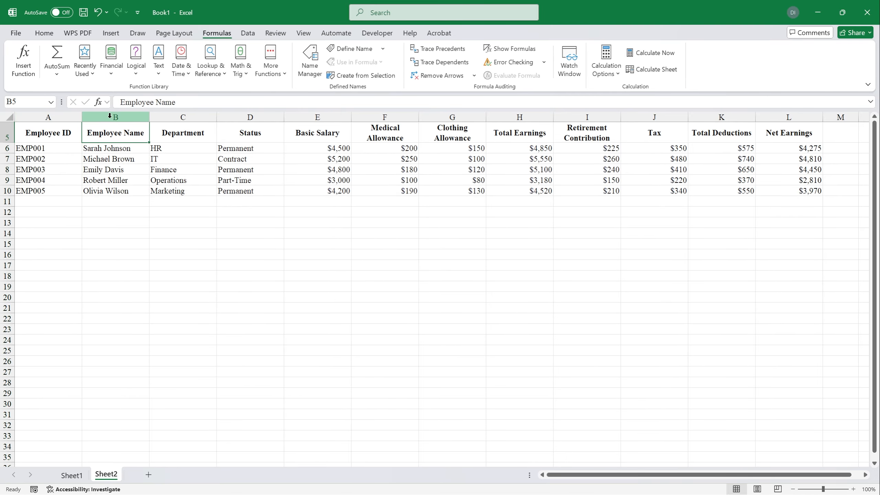
{"action": "left_click", "coordinate": [189, 115]}
{"action": "left_click", "coordinate": [256, 115]}
{"action": "left_click", "coordinate": [333, 113]}
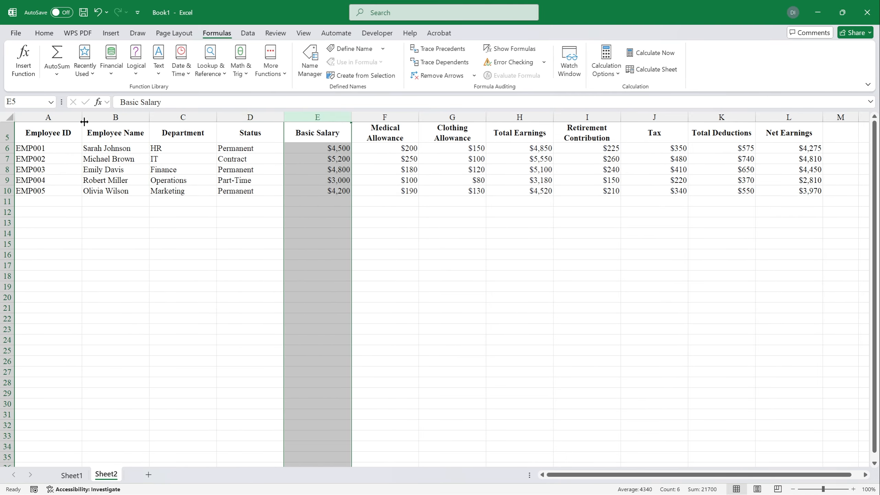
{"action": "left_click_drag", "start_coordinate": [68, 116], "coordinate": [181, 111]}
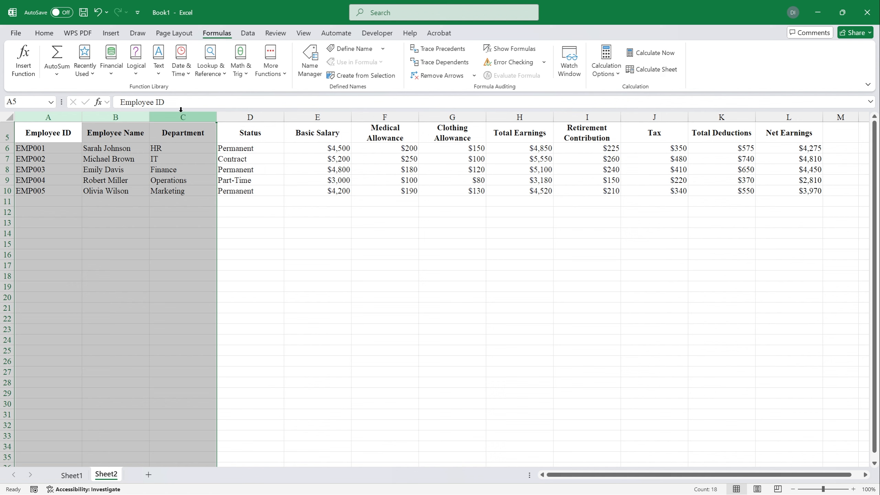
{"action": "left_click", "coordinate": [270, 112]}
{"action": "left_click", "coordinate": [317, 114]}
{"action": "left_click", "coordinate": [384, 114]}
{"action": "left_click", "coordinate": [452, 114]}
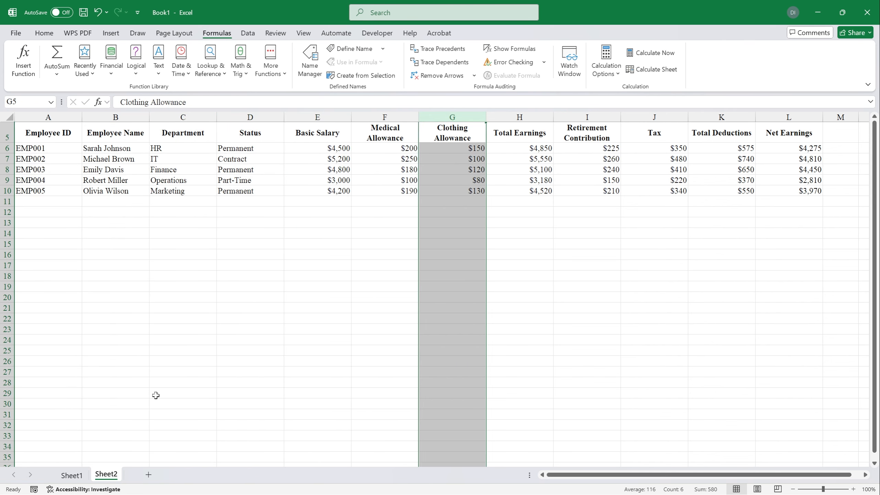
Step: Make the Retirement Contribution and Tax labels in A13:A14 bold
{"action": "left_click", "coordinate": [72, 475]}
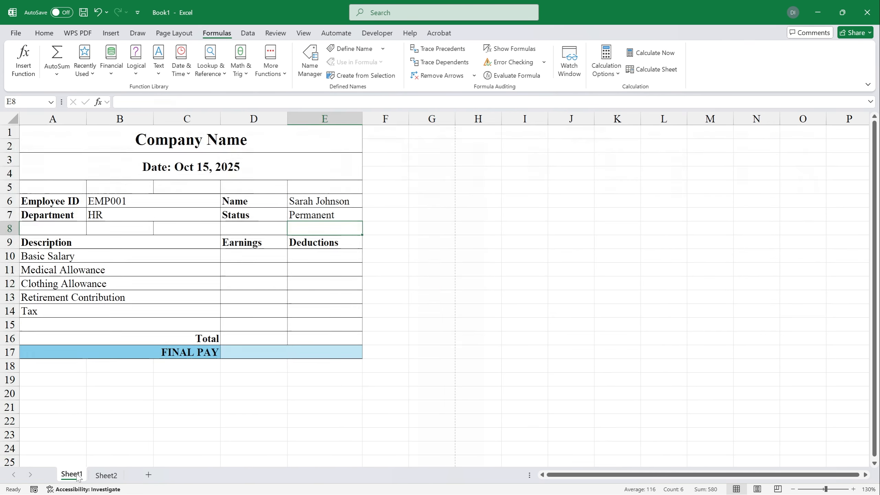
{"action": "left_click", "coordinate": [266, 253]}
{"action": "left_click_drag", "start_coordinate": [125, 255], "coordinate": [289, 306]}
{"action": "left_click_drag", "start_coordinate": [90, 296], "coordinate": [86, 306]}
{"action": "key", "text": "ctrl+b"}
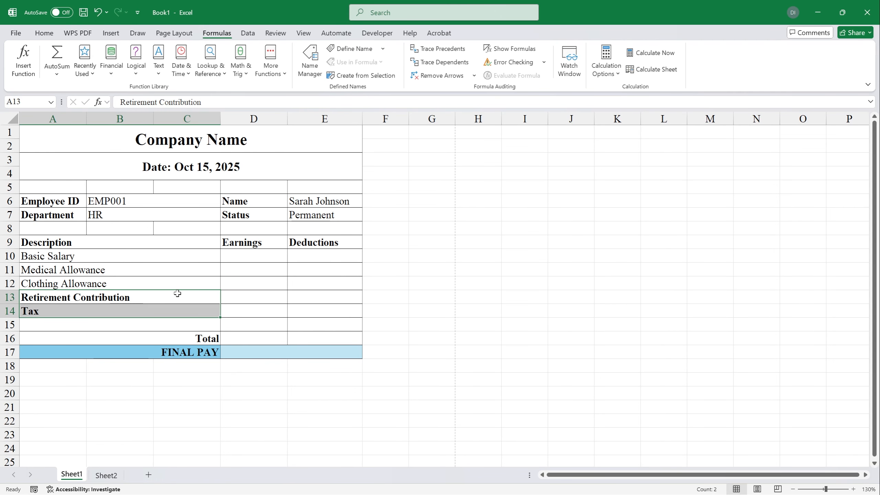
{"action": "left_click", "coordinate": [314, 246]}
{"action": "left_click", "coordinate": [261, 257]}
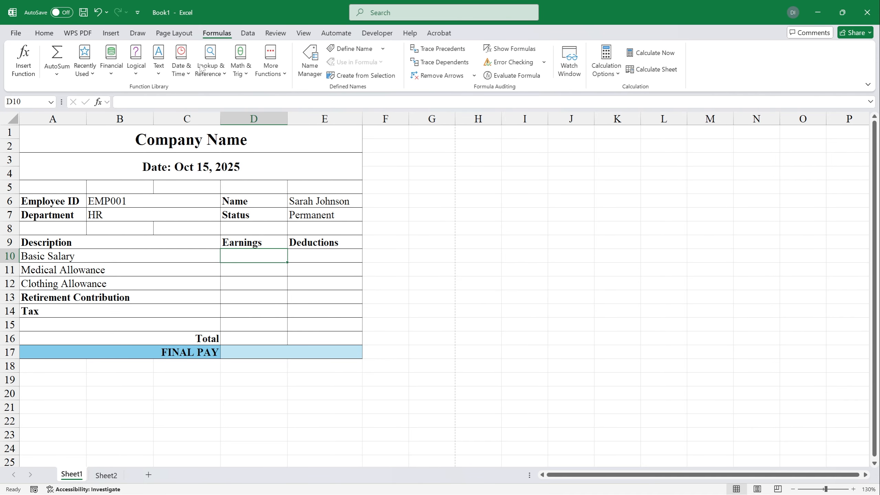
Step: Fill Basic Salary in D10 with the lookup using column index 5 (4500)
{"action": "left_click", "coordinate": [193, 102]}
{"action": "key", "text": "ctrl+v"}
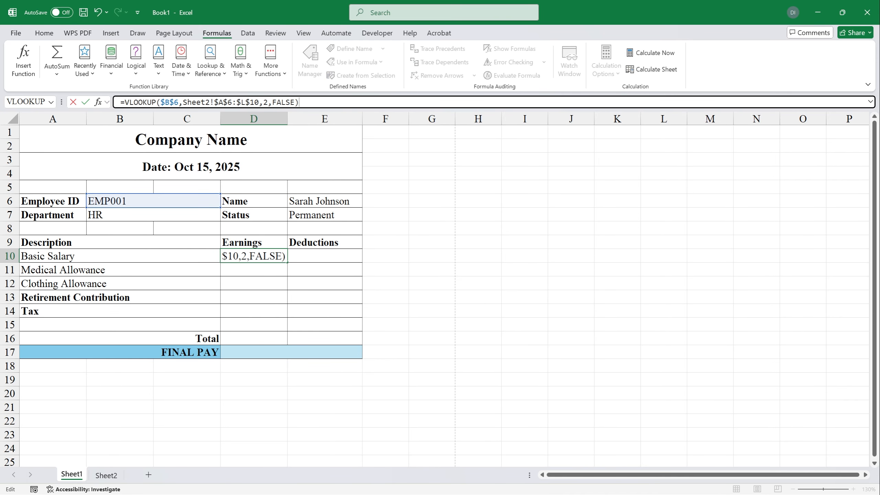
{"action": "left_click_drag", "start_coordinate": [272, 102], "coordinate": [268, 102]}
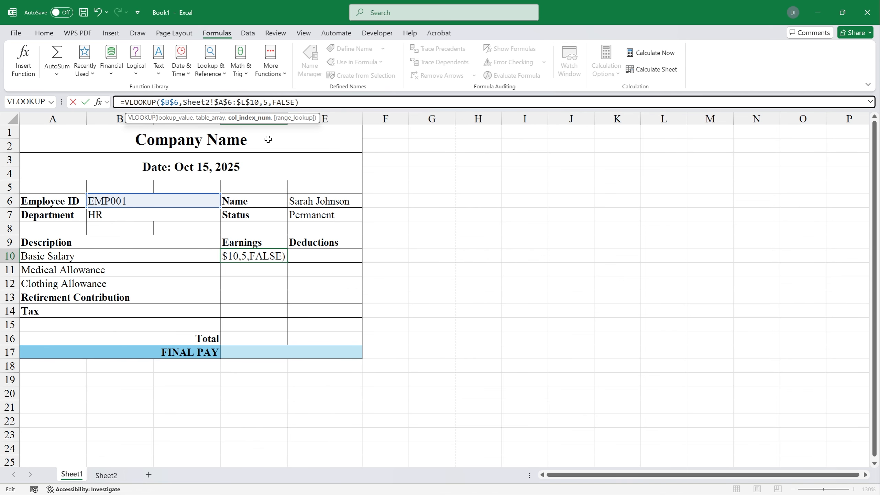
{"action": "key", "text": "Return"}
{"action": "left_click", "coordinate": [308, 215]}
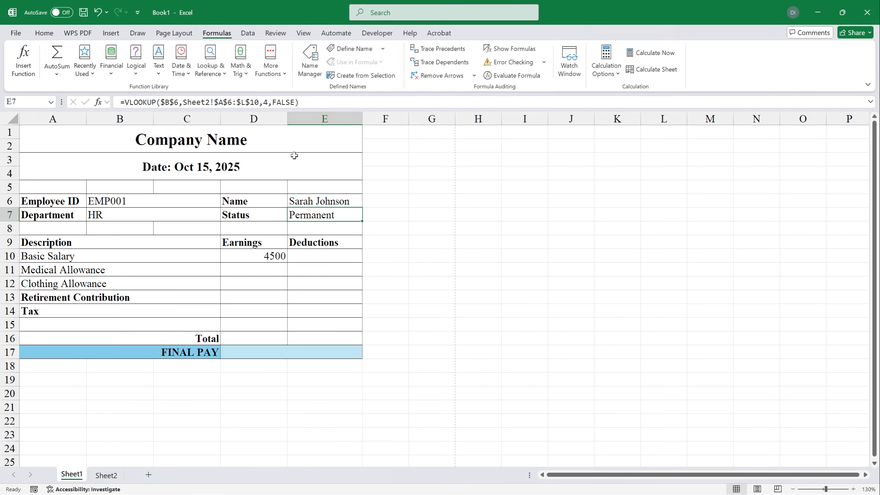
Step: Fill Medical Allowance in D11 with the lookup using column index 6 (200)
{"action": "left_click", "coordinate": [278, 271]}
{"action": "left_click", "coordinate": [242, 102]}
{"action": "type", "text": "=VLOOKUP($B$6,Sheet2!$A$6:$L$10,2,FALSE)"}
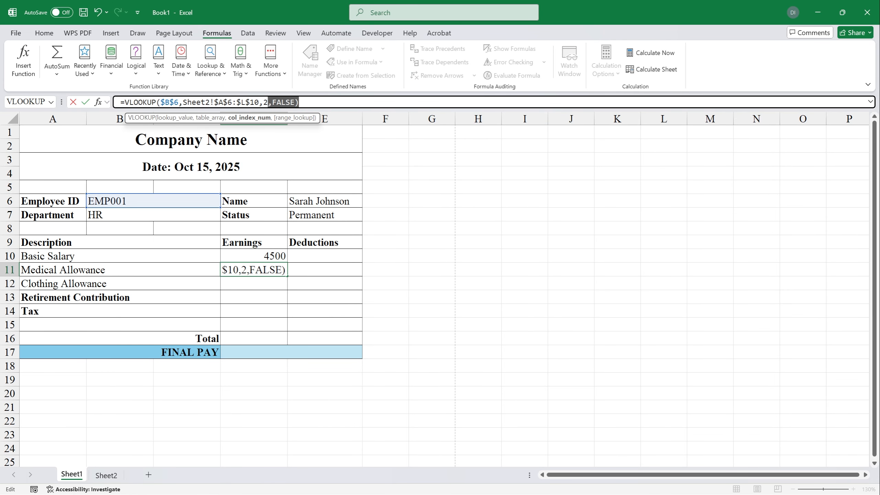
{"action": "type", "text": "6"}
{"action": "key", "text": "Return"}
{"action": "left_click_drag", "start_coordinate": [268, 102], "coordinate": [263, 102]}
{"action": "left_click", "coordinate": [270, 102]}
{"action": "type", "text": "=VLOOKUP($B$6,Sheet2!$A$6:$L$10,2,FALSE)"}
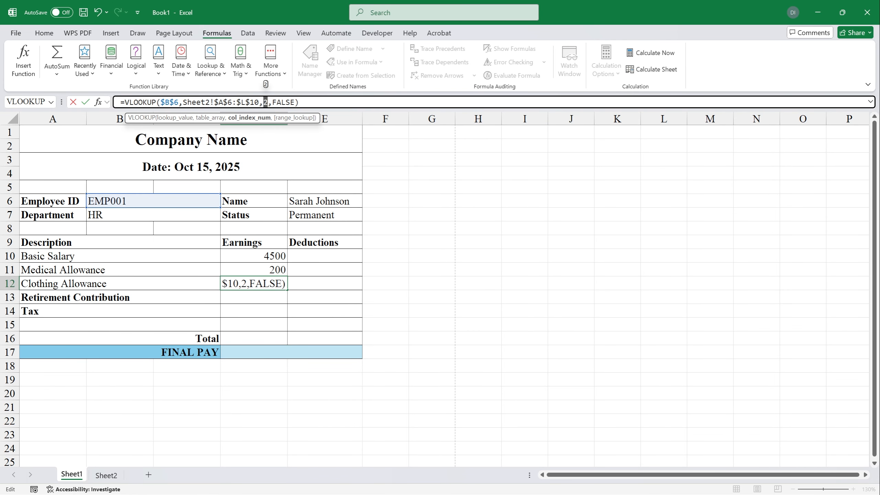
{"action": "type", "text": "5"}
{"action": "key", "text": "BackSpace"}
{"action": "type", "text": "6"}
{"action": "key", "text": "Return"}
Step: Set D12's Clothing Allowance lookup to column index 7 (150)
{"action": "left_click", "coordinate": [244, 283]}
{"action": "left_click", "coordinate": [268, 102]}
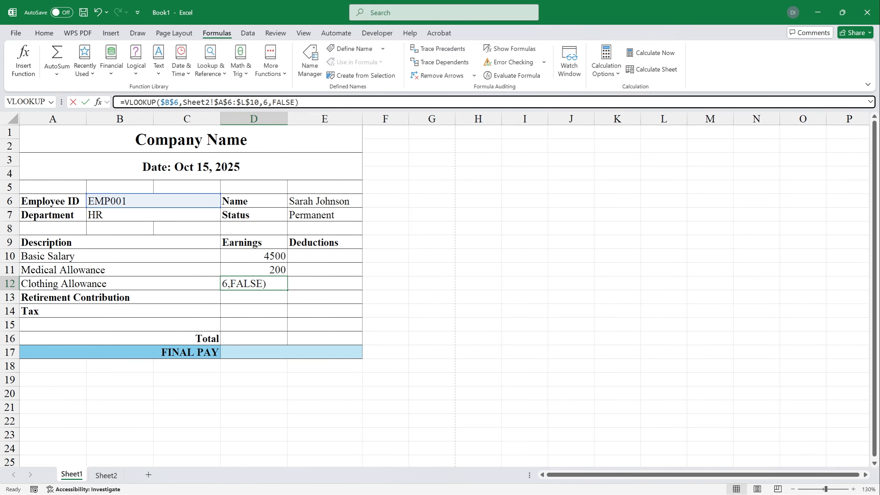
{"action": "key", "text": "BackSpace"}
{"action": "type", "text": "7"}
{"action": "left_click", "coordinate": [322, 296]}
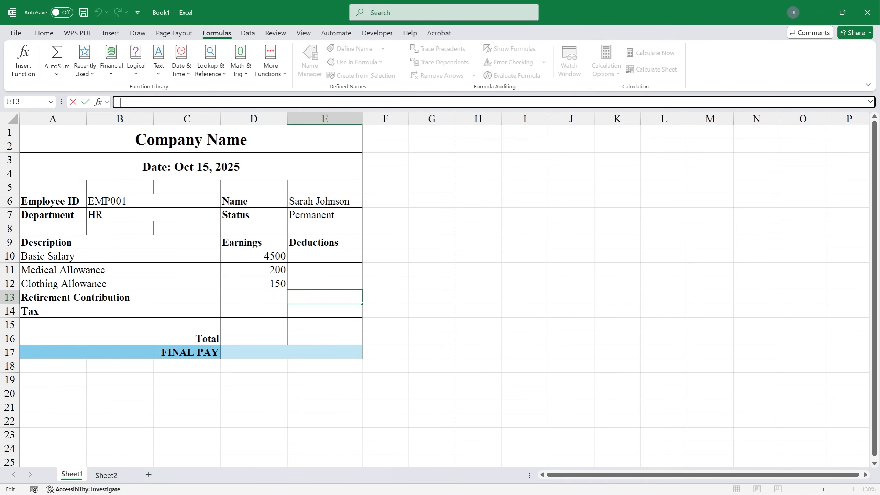
{"action": "left_click", "coordinate": [114, 293]}
{"action": "key", "text": "shift+space"}
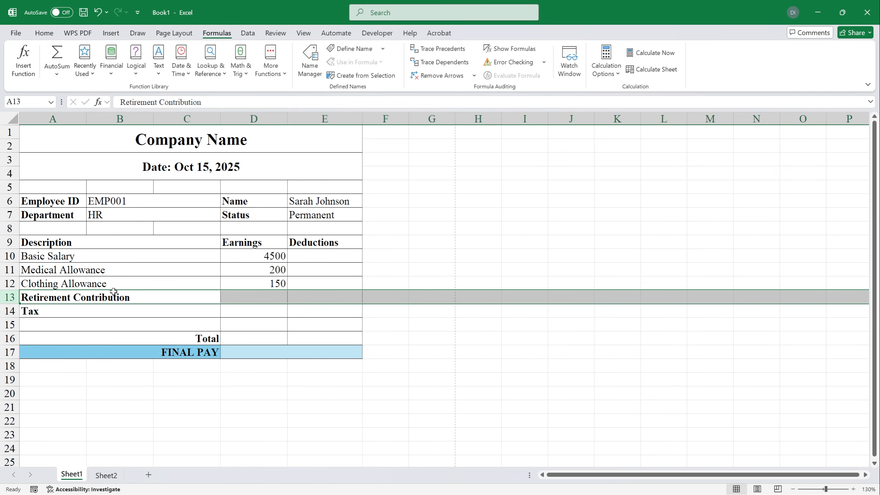
{"action": "left_click", "coordinate": [265, 283]}
Step: Check which column of Sheet2's table holds Retirement Contribution
{"action": "left_click", "coordinate": [57, 301]}
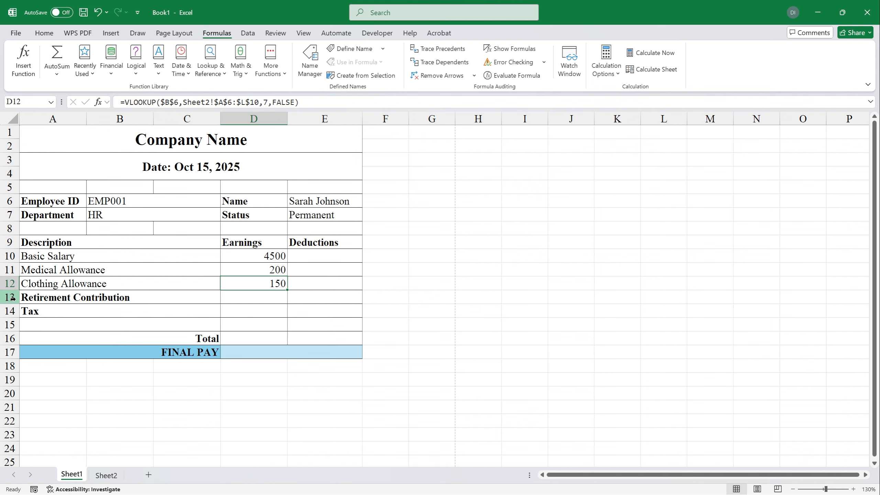
{"action": "key", "text": "shift+space"}
{"action": "left_click", "coordinate": [106, 475]}
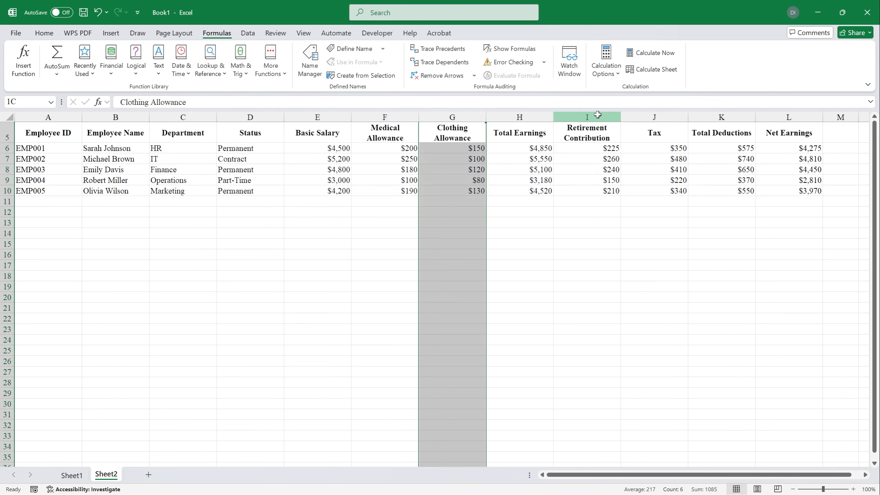
{"action": "left_click", "coordinate": [587, 118]}
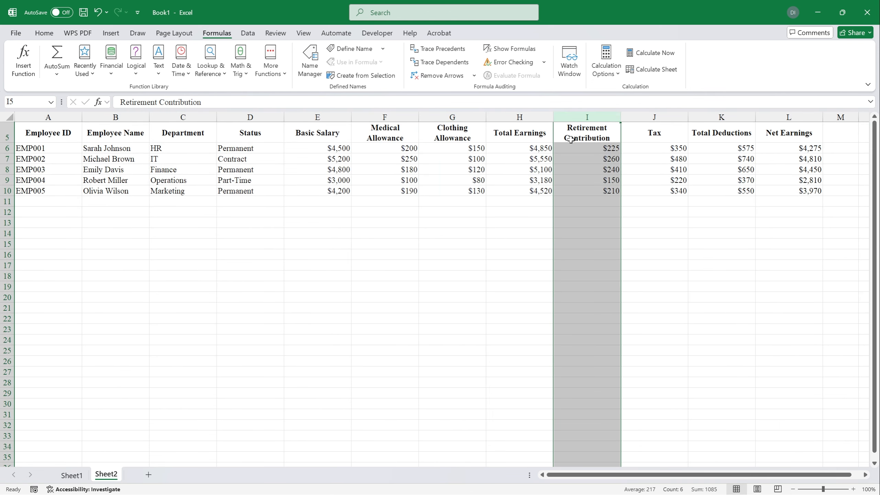
{"action": "left_click", "coordinate": [72, 475]}
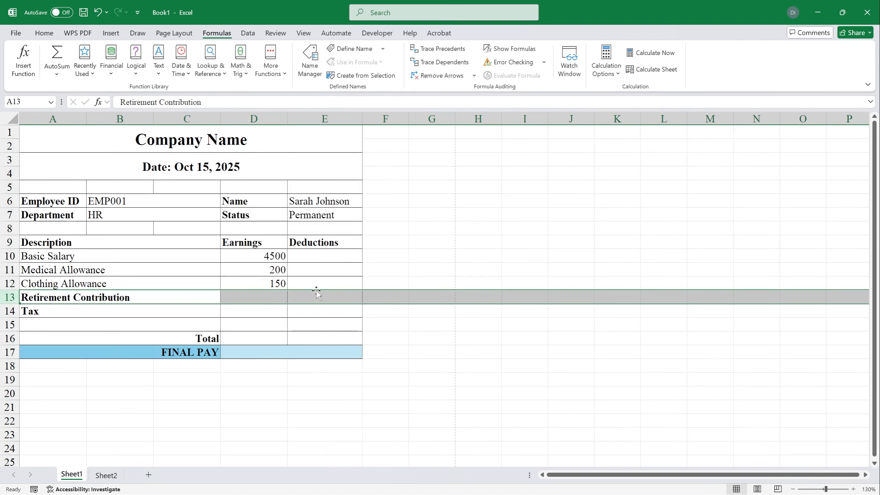
Step: Fill Retirement Contribution in E13 with the lookup using column index 9 (225)
{"action": "left_click", "coordinate": [315, 295]}
{"action": "left_click", "coordinate": [222, 102]}
{"action": "type", "text": "=VLOOKUP($B$6,Sheet2!$A$6:$L$10,2,FALSE)"}
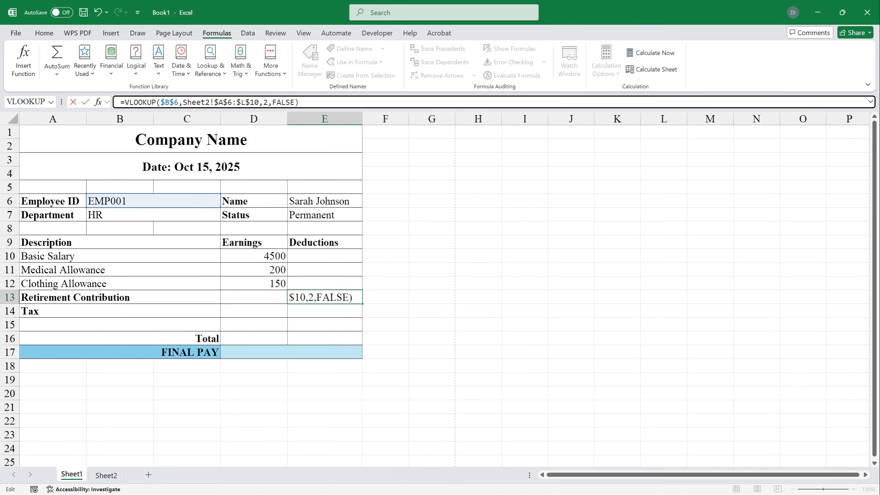
{"action": "key", "text": "ctrl+shift+Left"}
{"action": "key", "text": "ctrl+shift+Left"}
{"action": "key", "text": "ctrl+shift+Left"}
{"action": "key", "text": "Left"}
{"action": "type", "text": "9"}
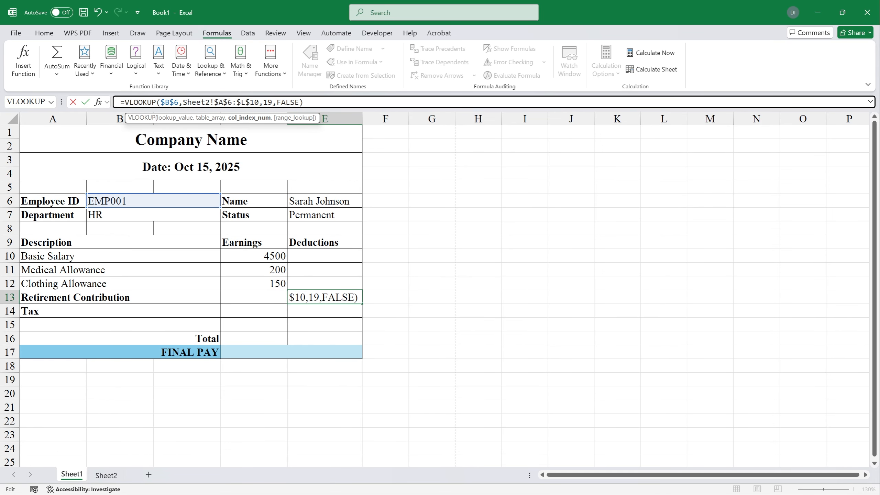
{"action": "key", "text": "BackSpace"}
{"action": "key", "text": "BackSpace"}
{"action": "type", "text": "9"}
{"action": "key", "text": "Return"}
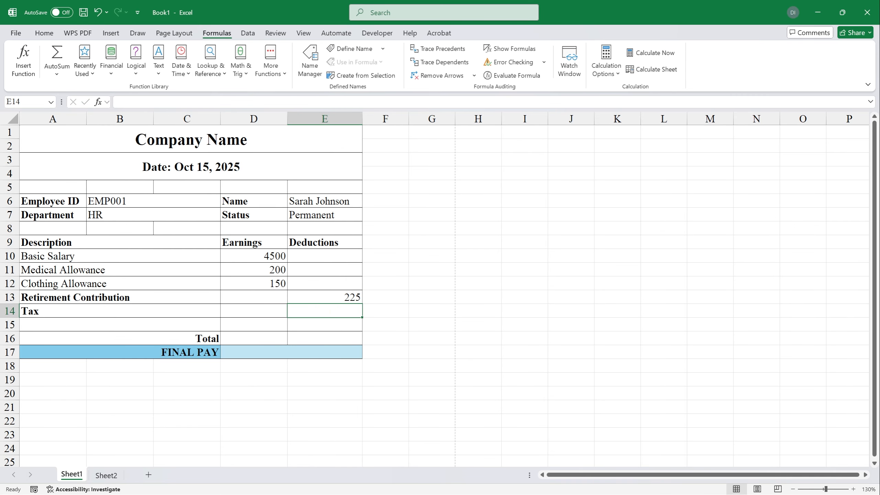
{"action": "key", "text": "Up"}
Step: Fill Tax in E14 with the lookup using column index 10 (350)
{"action": "left_click", "coordinate": [338, 309]}
{"action": "left_click", "coordinate": [229, 102]}
{"action": "type", "text": "=VLOOKUP($B$6,Sheet2!$A$6:$L$10,2,FALSE)"}
{"action": "left_click_drag", "start_coordinate": [263, 102], "coordinate": [268, 102]}
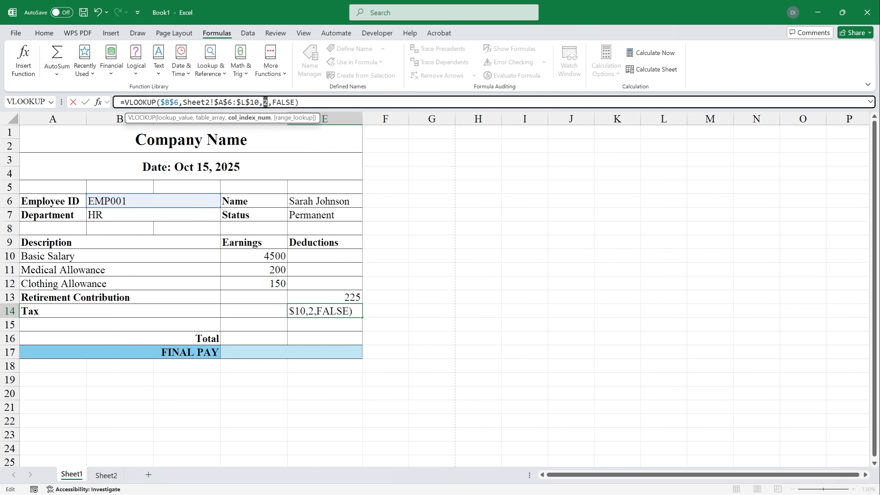
{"action": "type", "text": "19"}
{"action": "key", "text": "BackSpace"}
{"action": "type", "text": "0"}
{"action": "key", "text": "Return"}
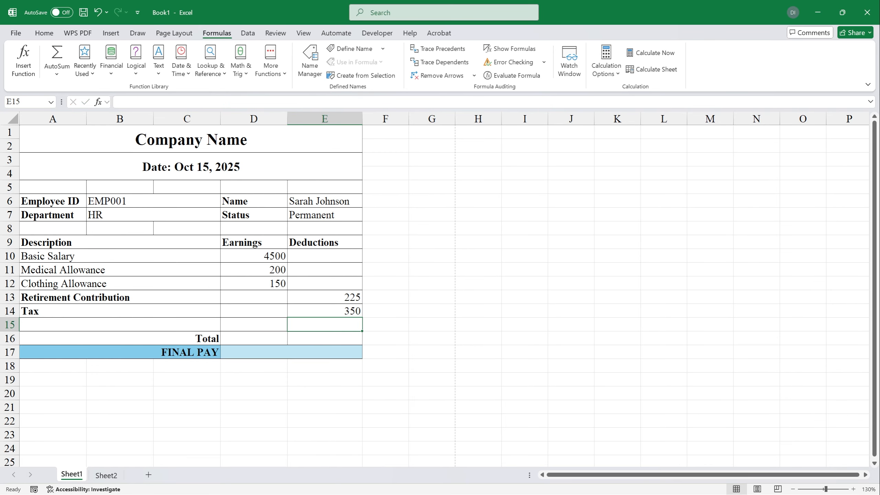
{"action": "left_click", "coordinate": [295, 293]}
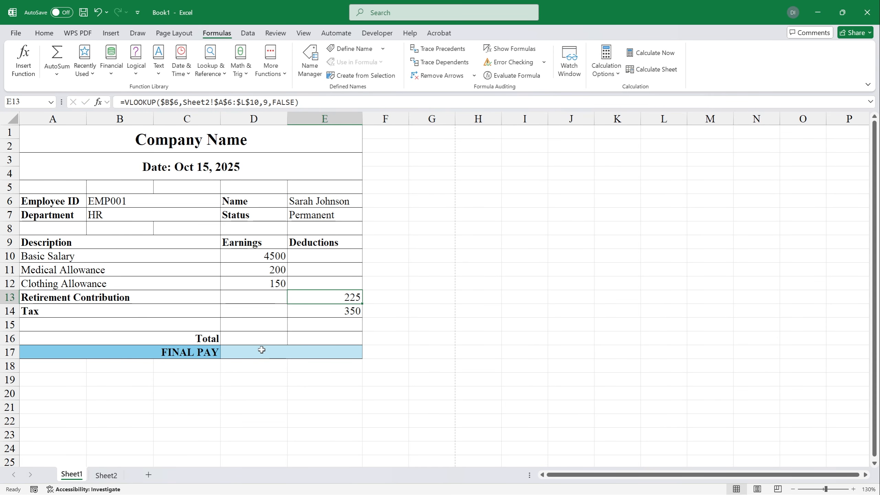
Step: Total the earnings in D16 with =SUM(D10:D13)
{"action": "left_click", "coordinate": [260, 338]}
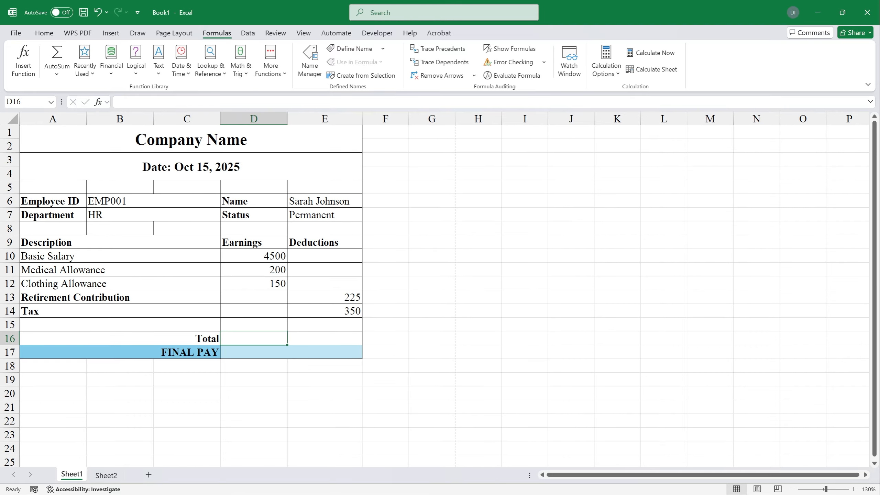
{"action": "type", "text": "=sum("}
{"action": "left_click_drag", "start_coordinate": [262, 259], "coordinate": [257, 280]}
{"action": "key", "text": "Return"}
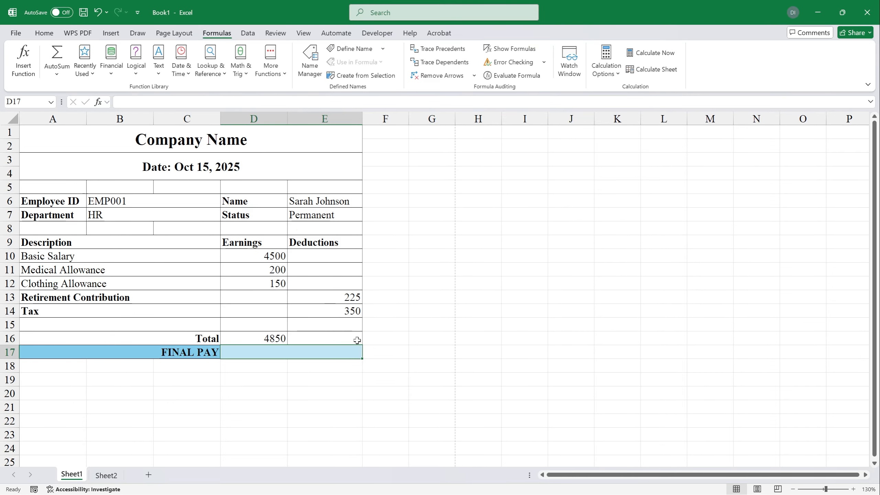
Step: Fill the total into E16 and change it to =SUM(E13:E14), giving deductions 575
{"action": "left_click", "coordinate": [281, 337]}
{"action": "left_click_drag", "start_coordinate": [288, 345], "coordinate": [337, 347]}
{"action": "left_click", "coordinate": [338, 335]}
{"action": "left_click", "coordinate": [178, 102]}
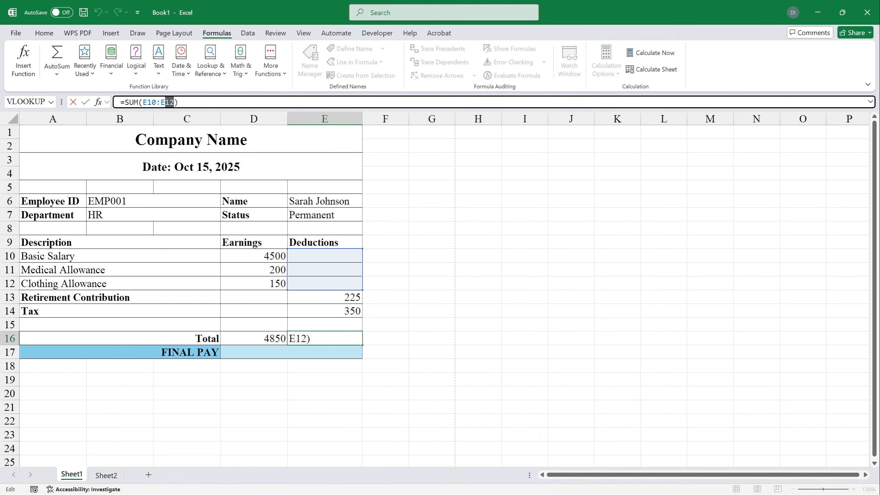
{"action": "left_click_drag", "start_coordinate": [341, 297], "coordinate": [342, 309]}
{"action": "key", "text": "Return"}
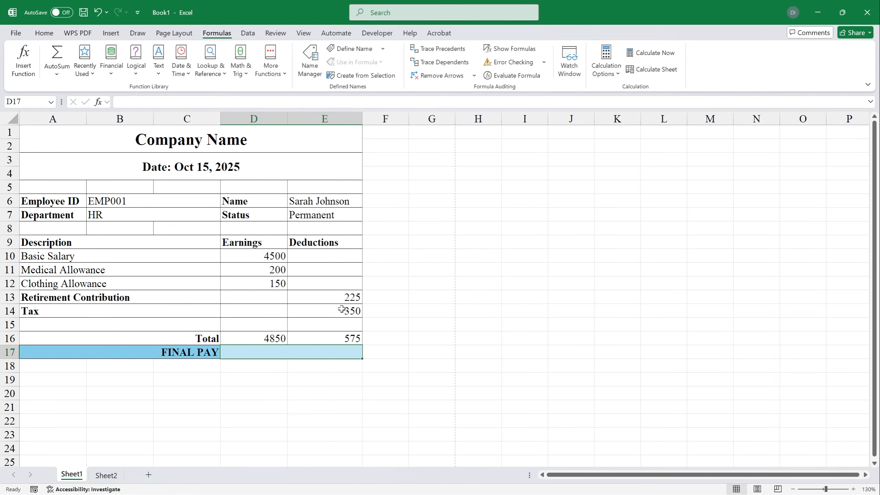
Step: Enter FINAL PAY in D17 as =D16-E16
{"action": "type", "text": "="}
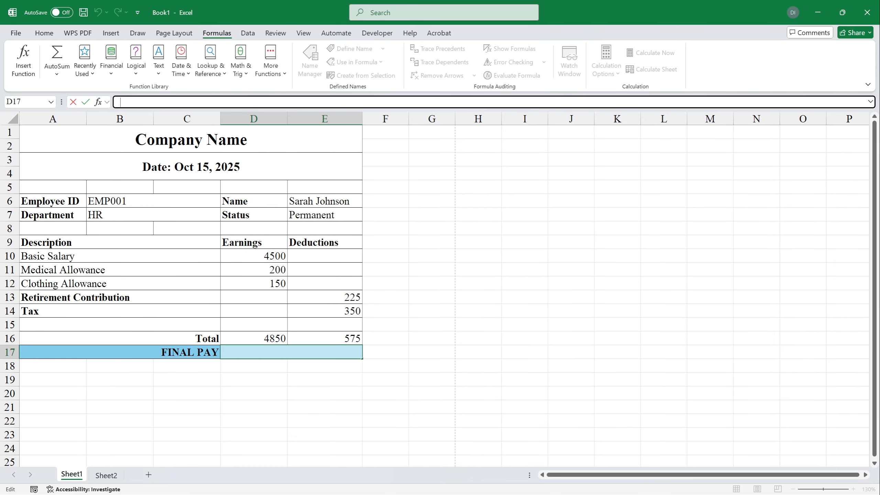
{"action": "left_click", "coordinate": [270, 338]}
{"action": "type", "text": "-"}
{"action": "left_click", "coordinate": [319, 340]}
{"action": "key", "text": "Return"}
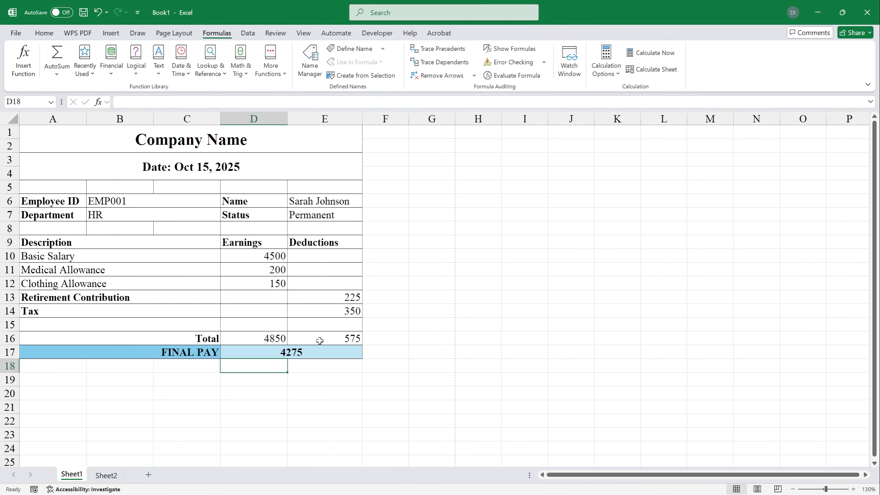
{"action": "key", "text": "Up"}
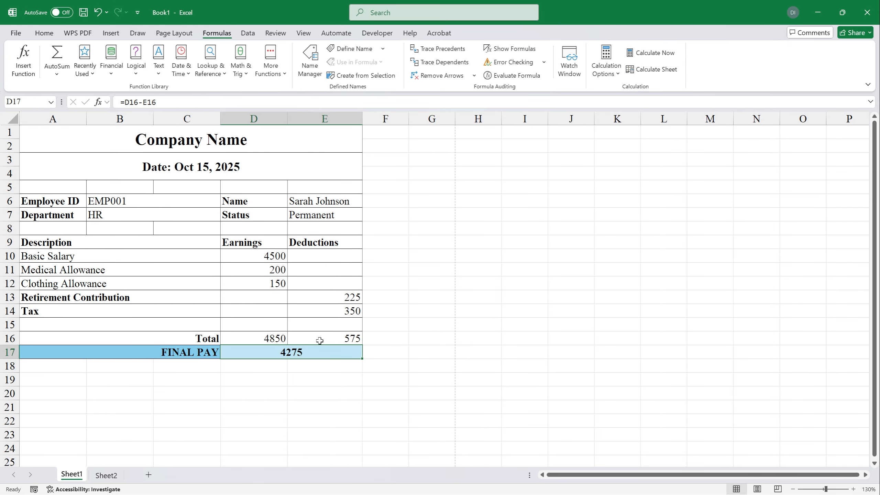
Step: Change the employee ID in B6 to EMP002, then EMP003, to test the payslip
{"action": "left_click", "coordinate": [126, 200]}
{"action": "left_click", "coordinate": [183, 102]}
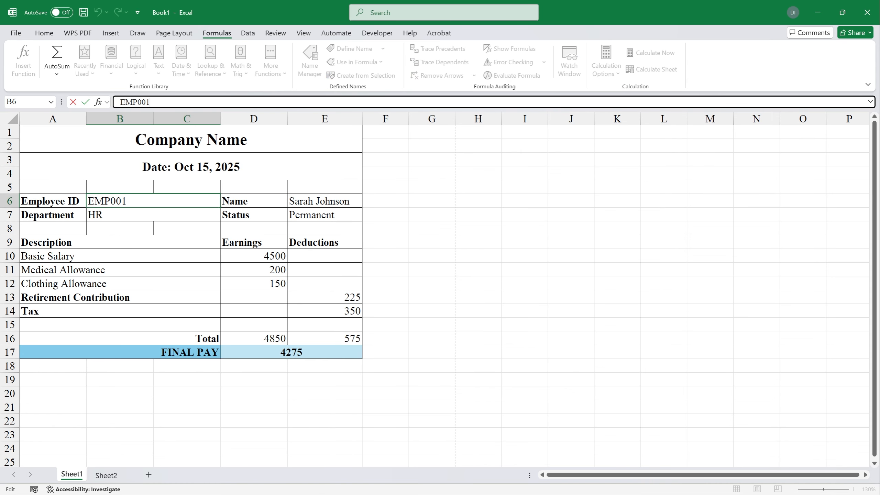
{"action": "type", "text": "2"}
{"action": "key", "text": "Return"}
{"action": "left_click", "coordinate": [126, 201]}
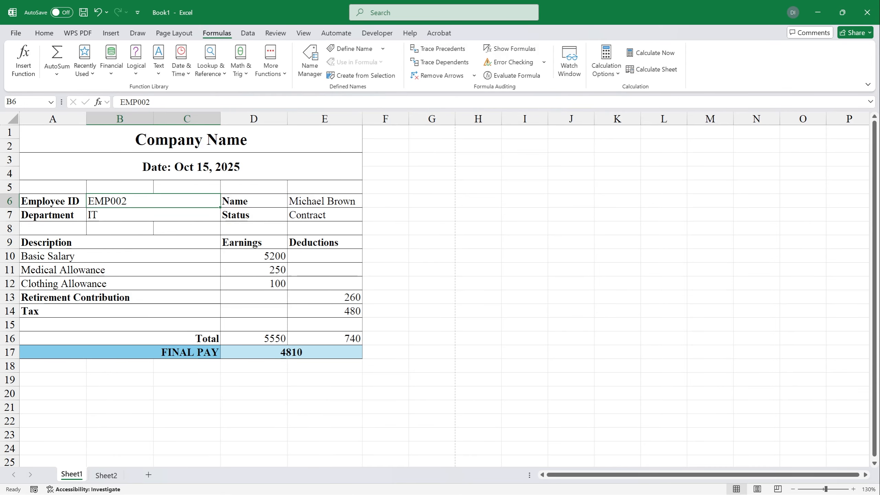
{"action": "left_click", "coordinate": [183, 102]}
{"action": "key", "text": "BackSpace"}
{"action": "type", "text": "3"}
{"action": "key", "text": "Return"}
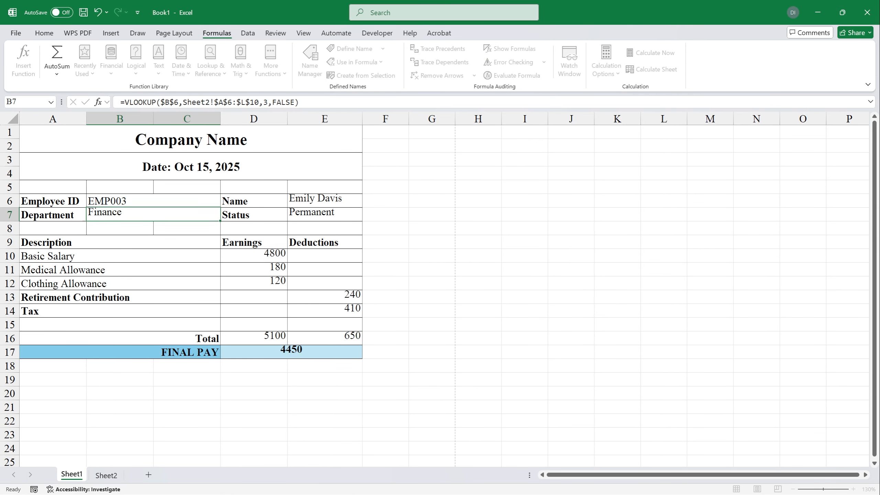
{"action": "left_click", "coordinate": [152, 200]}
{"action": "left_click_drag", "start_coordinate": [160, 102], "coordinate": [119, 102]}
Step: Give B6 a List data validation sourced from =Sheet2!$A$6:$A$10
{"action": "left_click", "coordinate": [249, 36]}
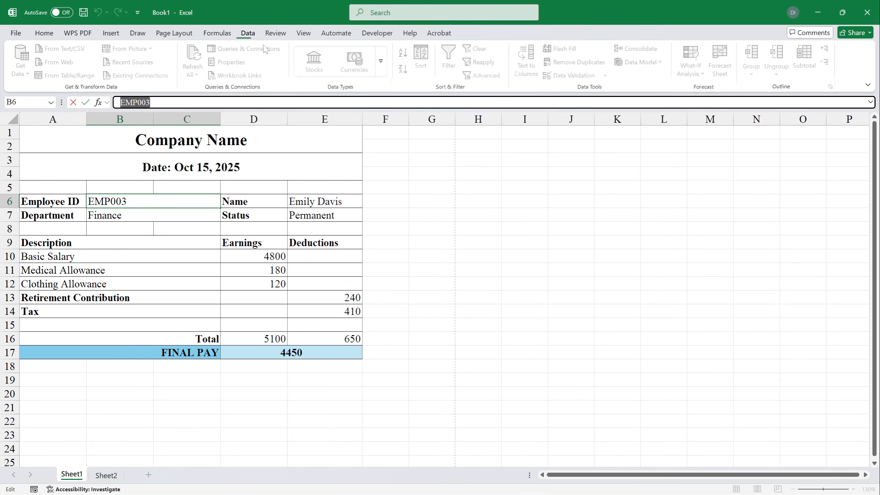
{"action": "left_click", "coordinate": [159, 215]}
{"action": "left_click", "coordinate": [158, 190]}
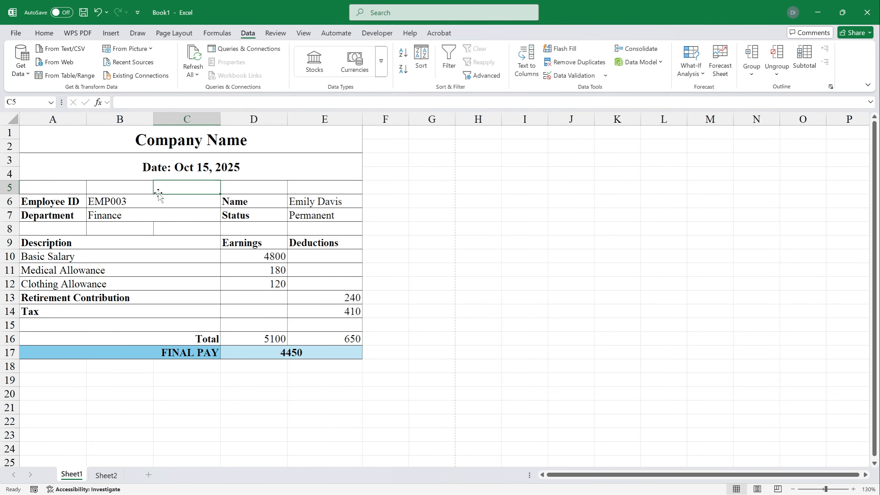
{"action": "left_click", "coordinate": [162, 200]}
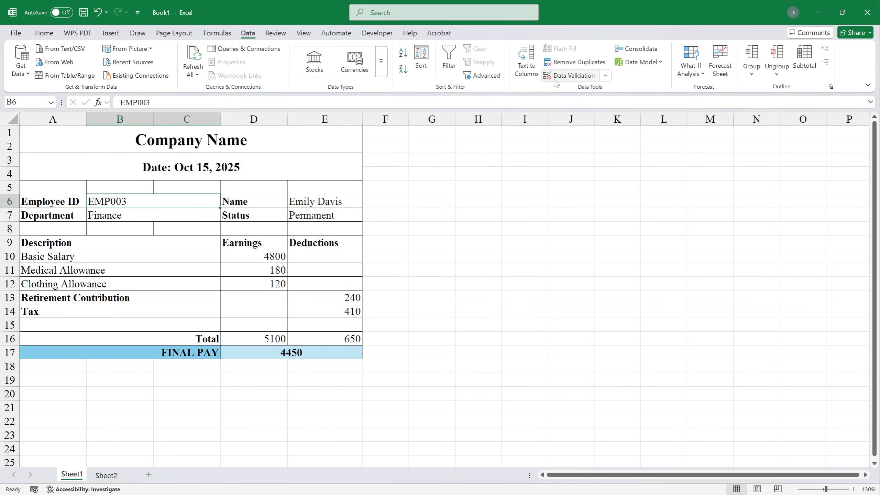
{"action": "left_click", "coordinate": [570, 80]}
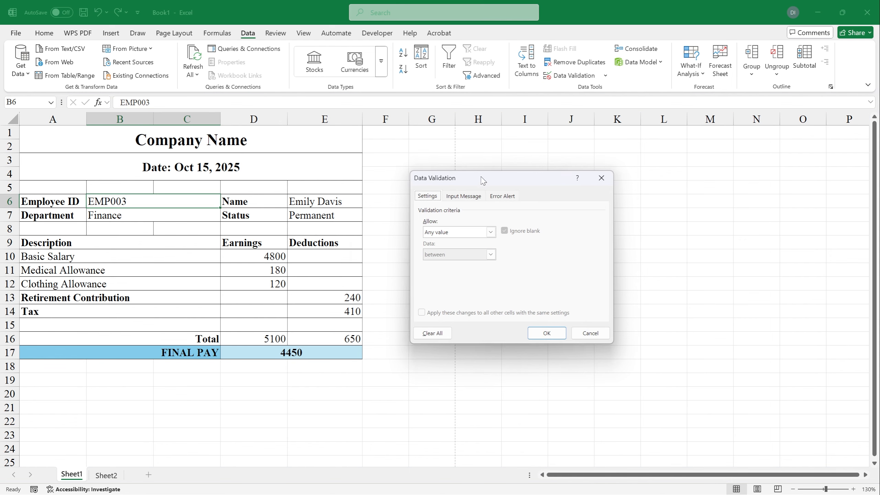
{"action": "left_click_drag", "start_coordinate": [481, 178], "coordinate": [440, 149]}
{"action": "left_click", "coordinate": [449, 202]}
{"action": "left_click", "coordinate": [415, 242]}
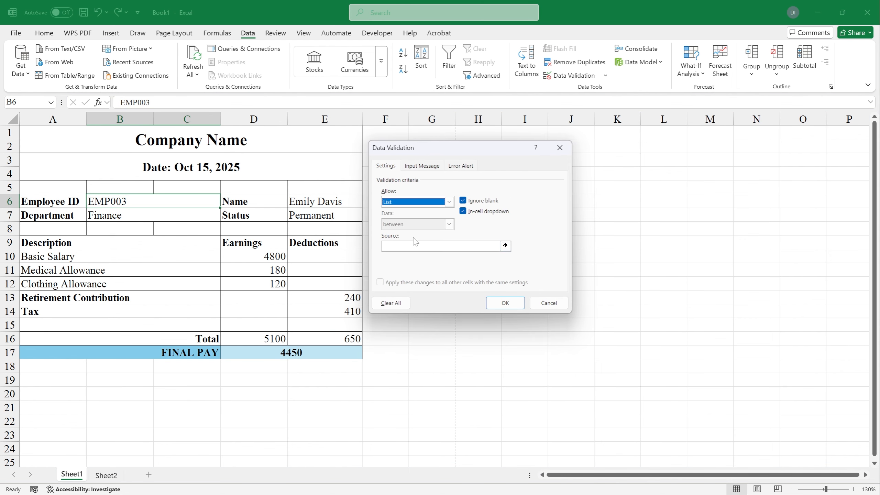
{"action": "left_click", "coordinate": [505, 245]}
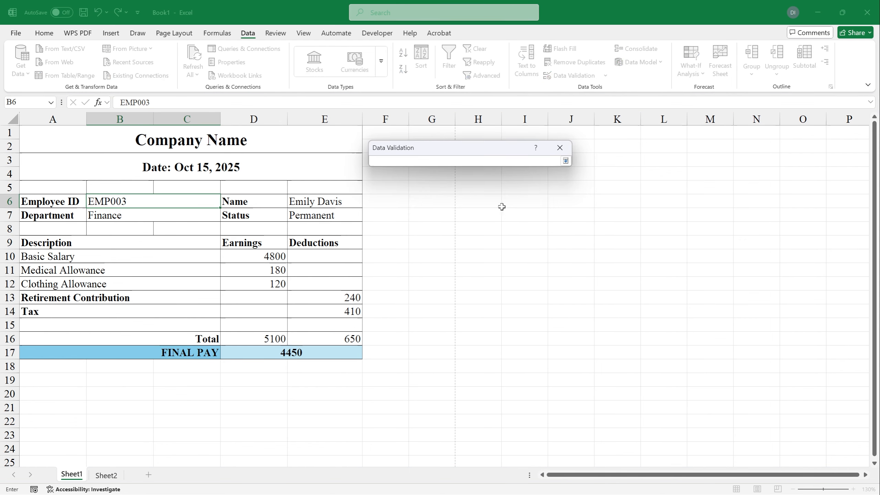
{"action": "left_click", "coordinate": [108, 475]}
{"action": "left_click_drag", "start_coordinate": [56, 151], "coordinate": [57, 193]}
{"action": "left_click", "coordinate": [566, 161]}
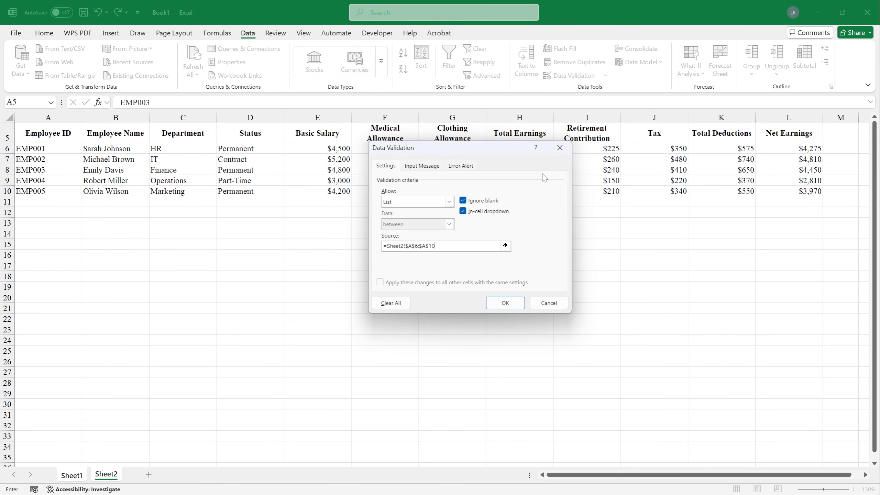
{"action": "left_click", "coordinate": [498, 299]}
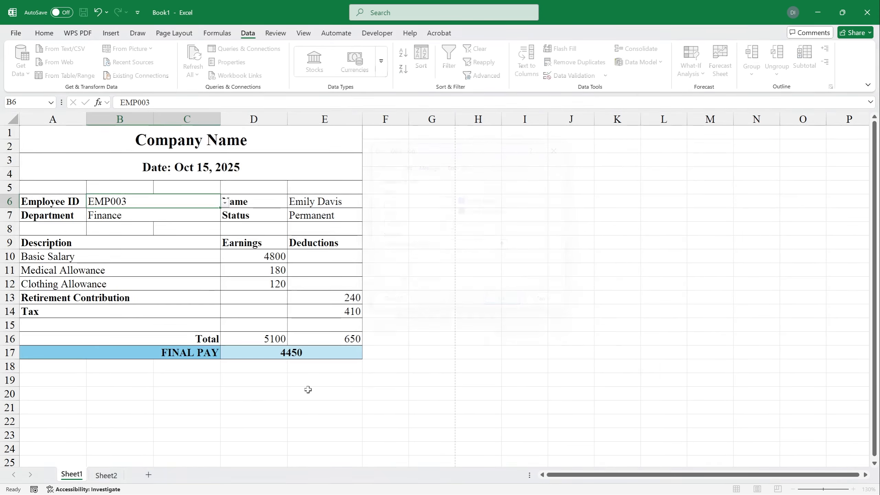
Step: Choose EMP001, EMP002, EMP005, then EMP004 from B6's dropdown list
{"action": "left_click", "coordinate": [225, 203]}
{"action": "left_click", "coordinate": [160, 213]}
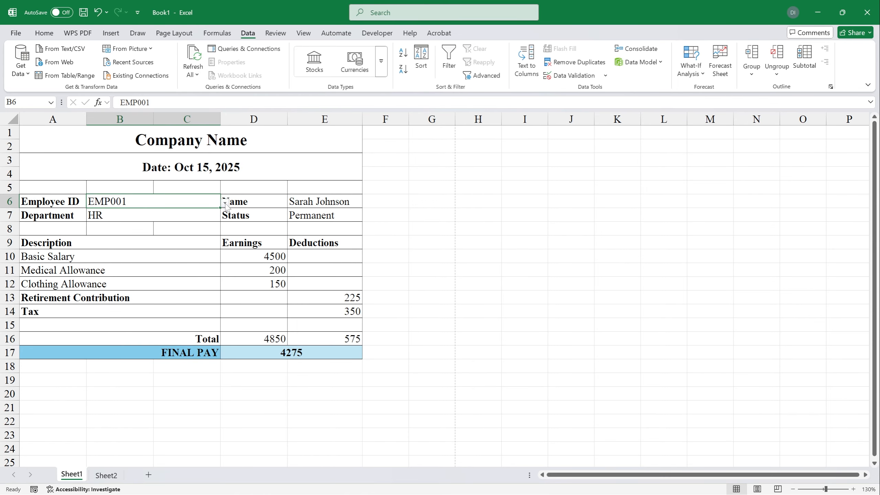
{"action": "left_click", "coordinate": [225, 204]}
{"action": "left_click", "coordinate": [167, 221]}
{"action": "left_click", "coordinate": [225, 203]}
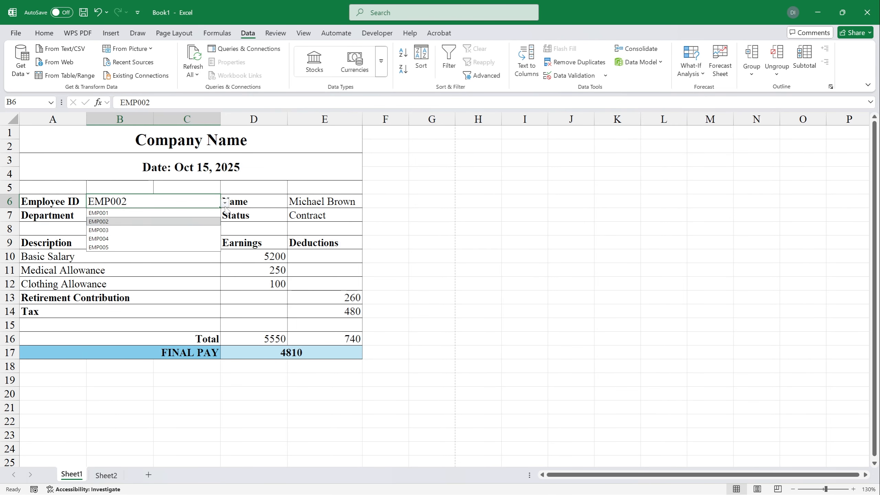
{"action": "left_click", "coordinate": [192, 246]}
{"action": "left_click", "coordinate": [226, 204]}
{"action": "left_click", "coordinate": [177, 238]}
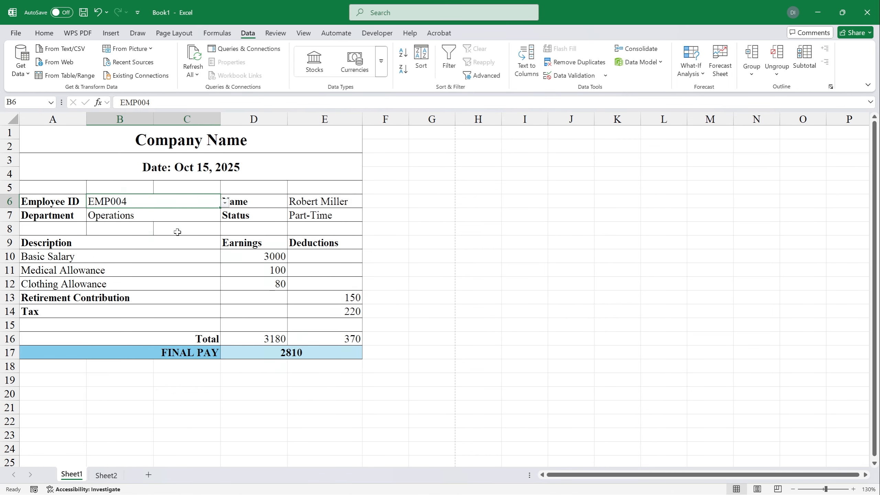
Step: Check the B7 department lookup formula and the payslip labels for EMP004
{"action": "scroll", "coordinate": [220, 204], "scroll_direction": "right", "scroll_amount": 15}
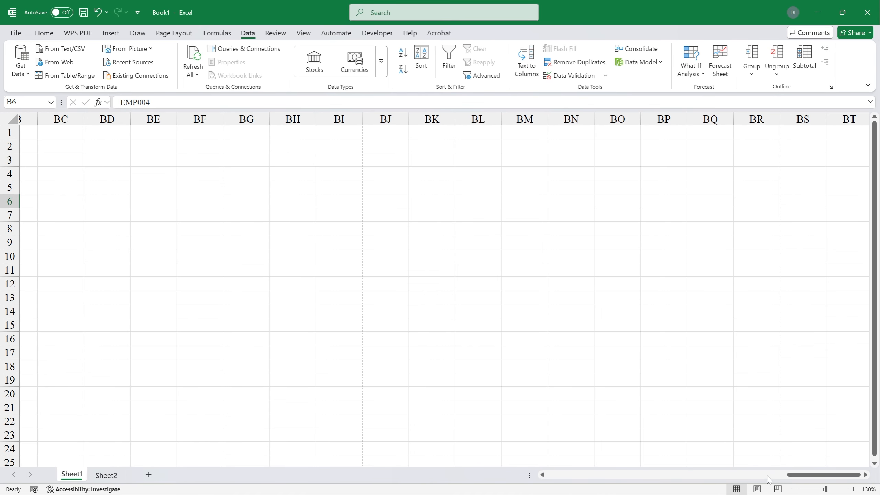
{"action": "scroll", "coordinate": [768, 480], "scroll_direction": "left", "scroll_amount": 15}
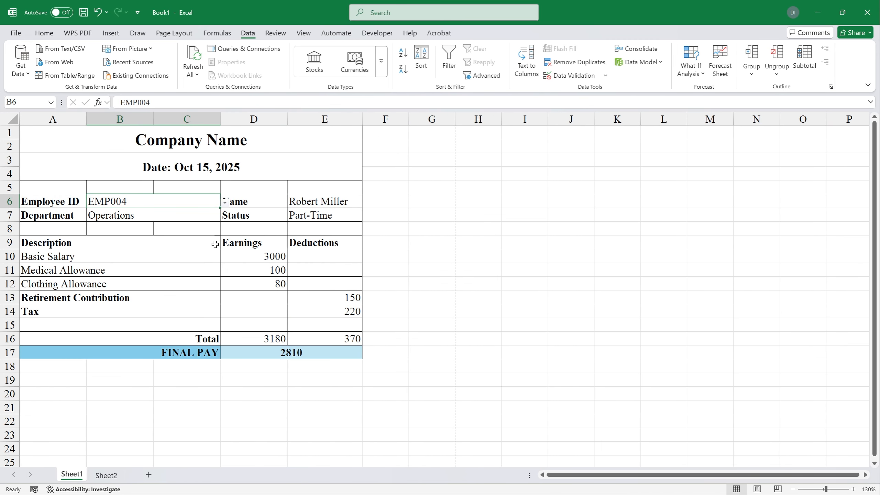
{"action": "left_click", "coordinate": [156, 217]}
{"action": "left_click", "coordinate": [62, 205]}
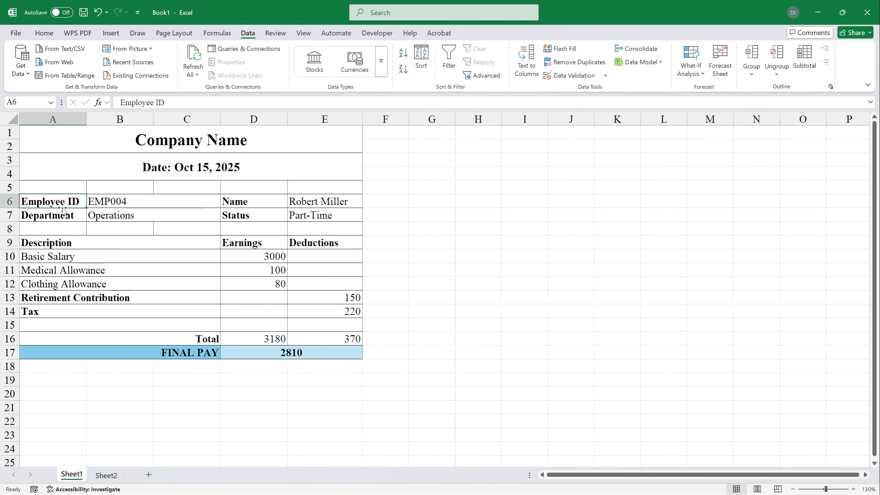
{"action": "left_click", "coordinate": [273, 206]}
{"action": "left_click", "coordinate": [173, 247]}
{"action": "left_click", "coordinate": [77, 224]}
{"action": "left_click", "coordinate": [175, 266]}
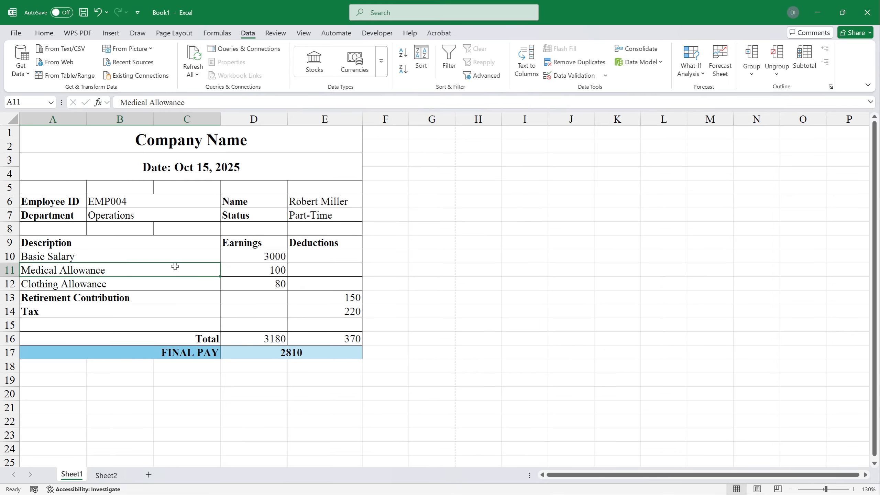
{"action": "left_click", "coordinate": [211, 328]}
{"action": "left_click", "coordinate": [261, 323]}
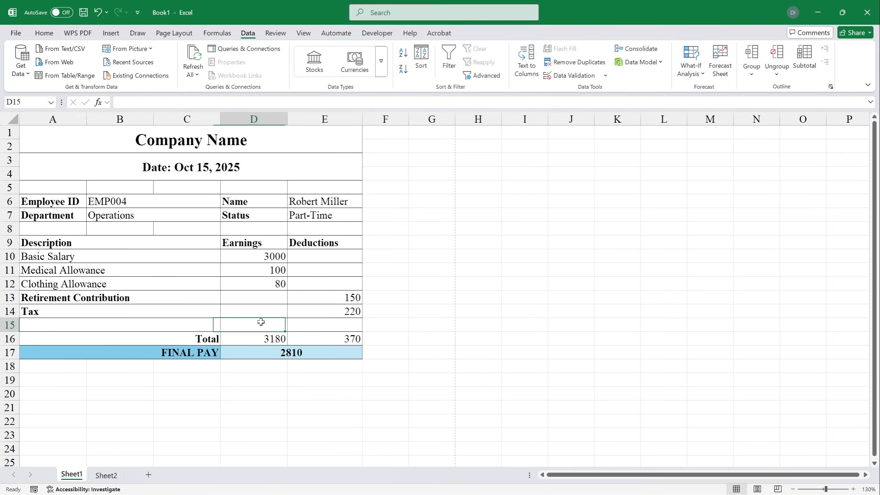
{"action": "left_click", "coordinate": [129, 205]}
Step: Switch B6 to EMP001 and back to EMP004, confirming final pay 2810
{"action": "left_click", "coordinate": [225, 204]}
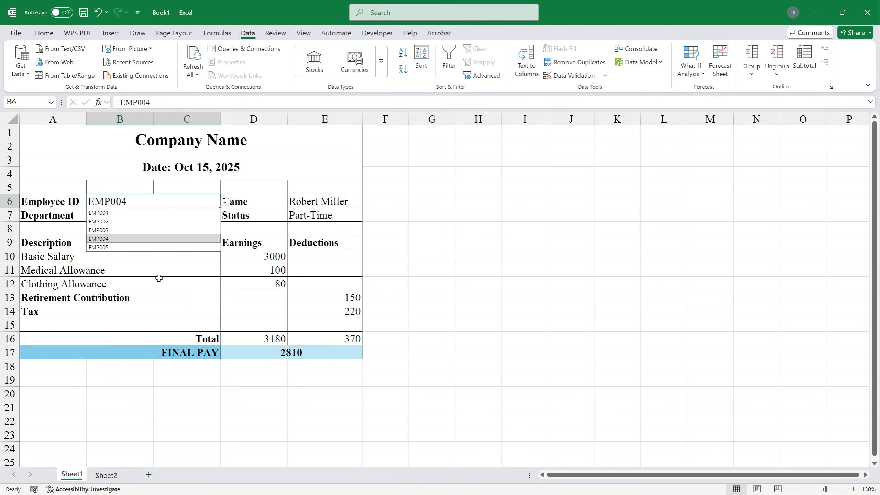
{"action": "left_click", "coordinate": [138, 214]}
{"action": "left_click", "coordinate": [224, 203]}
{"action": "left_click", "coordinate": [152, 237]}
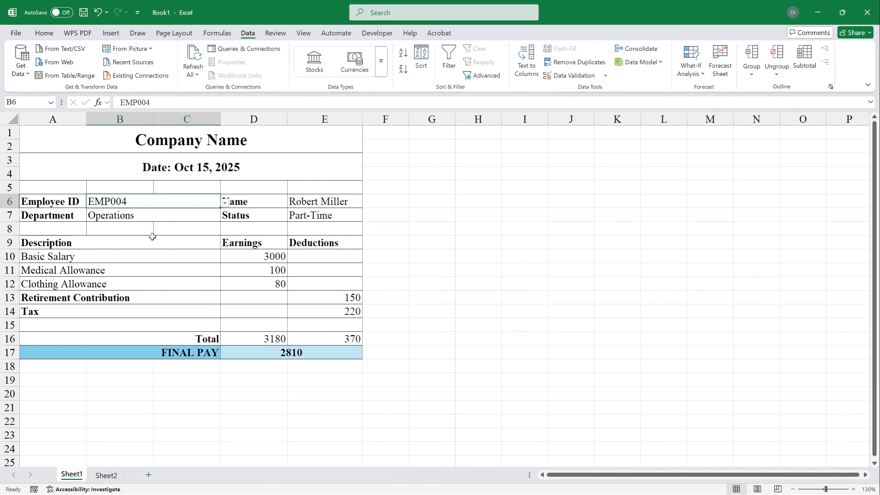
{"action": "left_click", "coordinate": [155, 242]}
{"action": "left_click", "coordinate": [412, 267]}
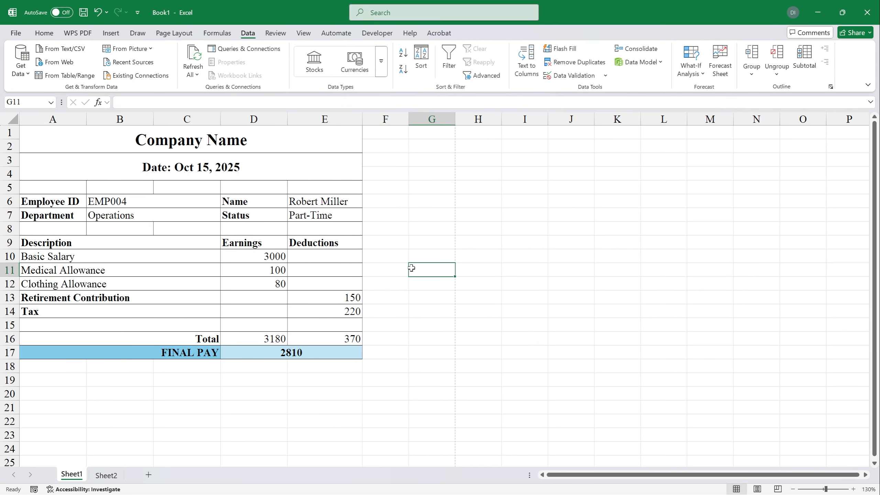